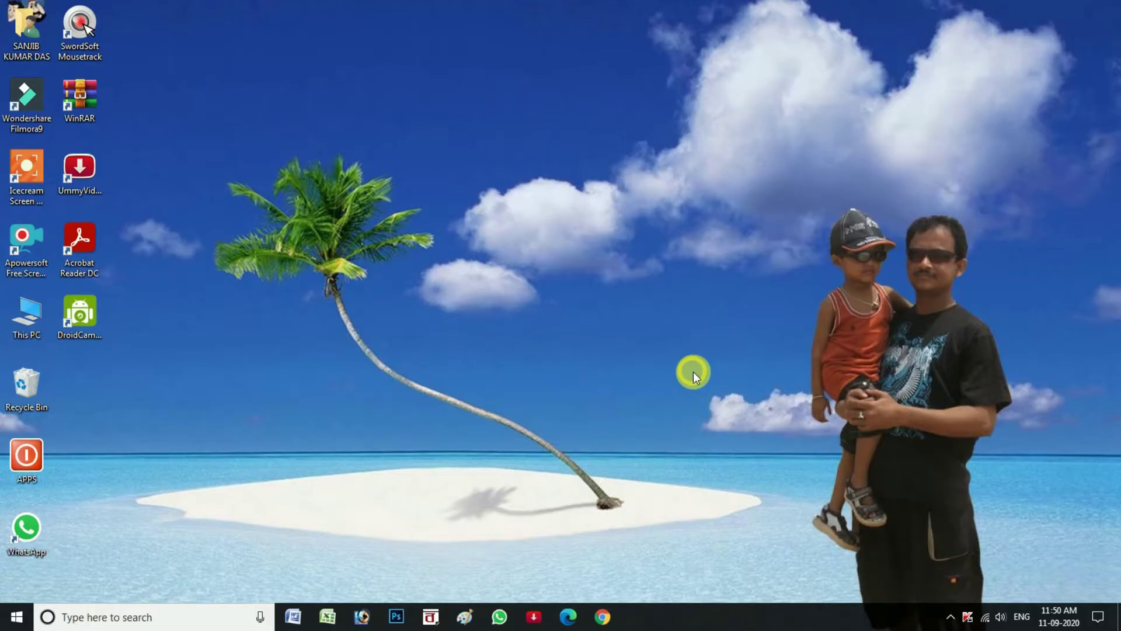
Launch Google Chrome on a new tab and bring up the Google apps list
{"action": "left_click", "coordinate": [702, 467]}
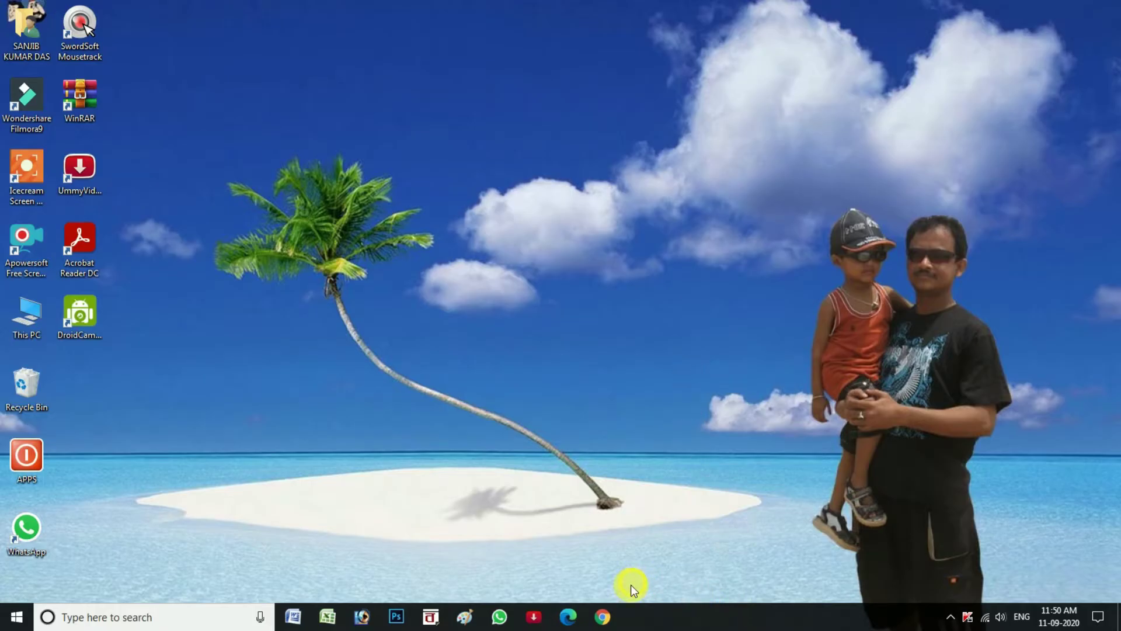
{"action": "left_click", "coordinate": [606, 617]}
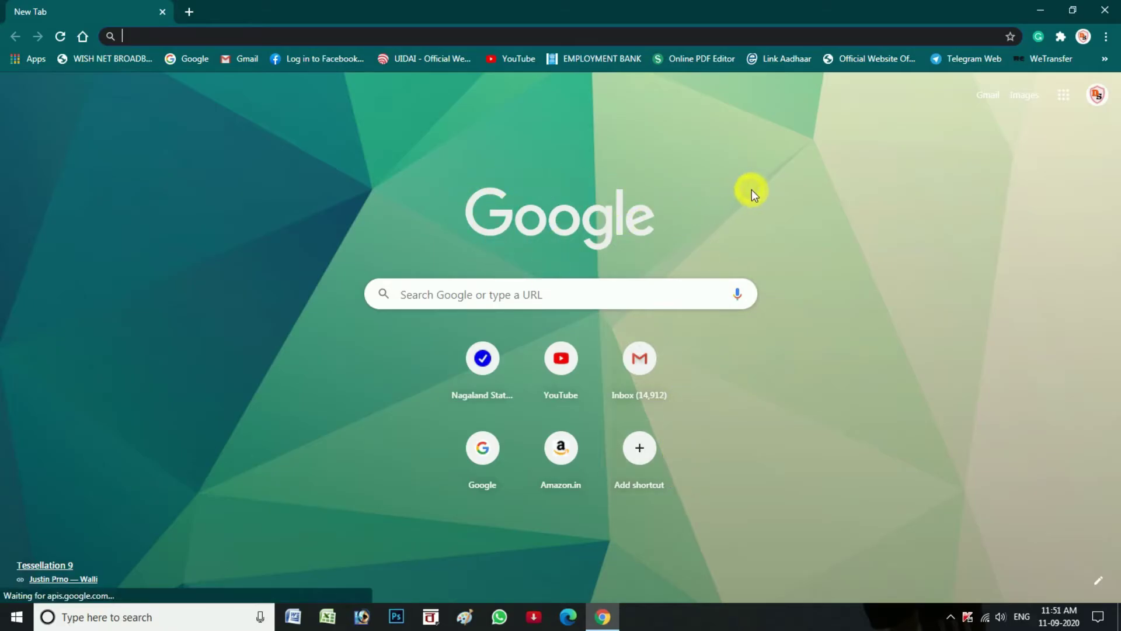
{"action": "left_click", "coordinate": [1071, 103]}
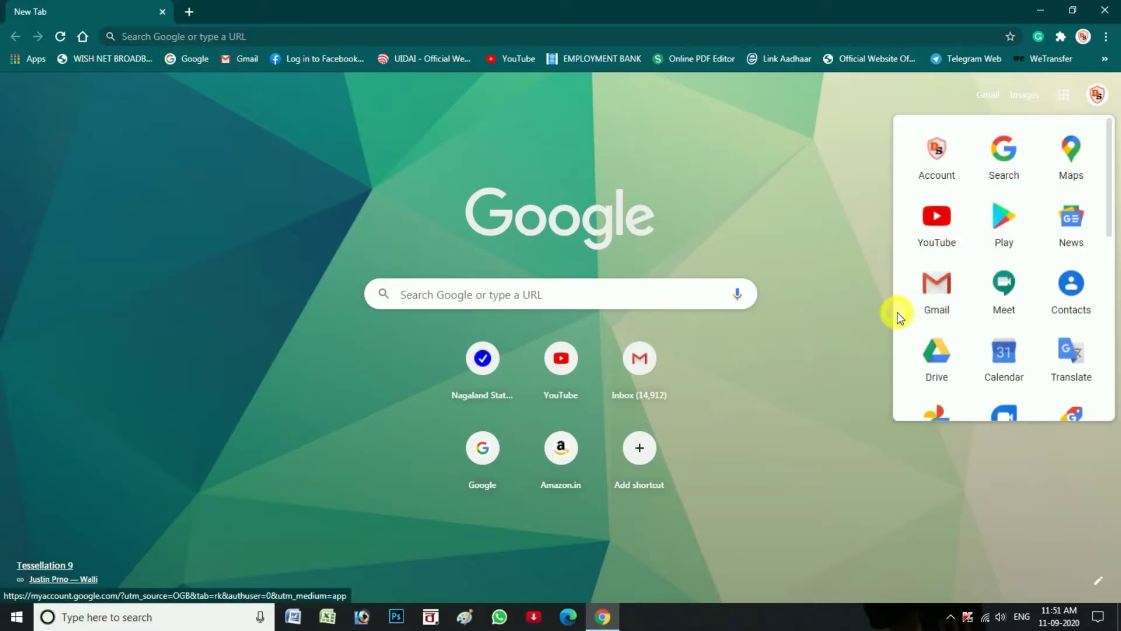
Go to the bottom of the apps panel and choose 'More from Google' for the full products page
{"action": "scroll", "coordinate": [1031, 241], "scroll_direction": "down", "scroll_amount": 2}
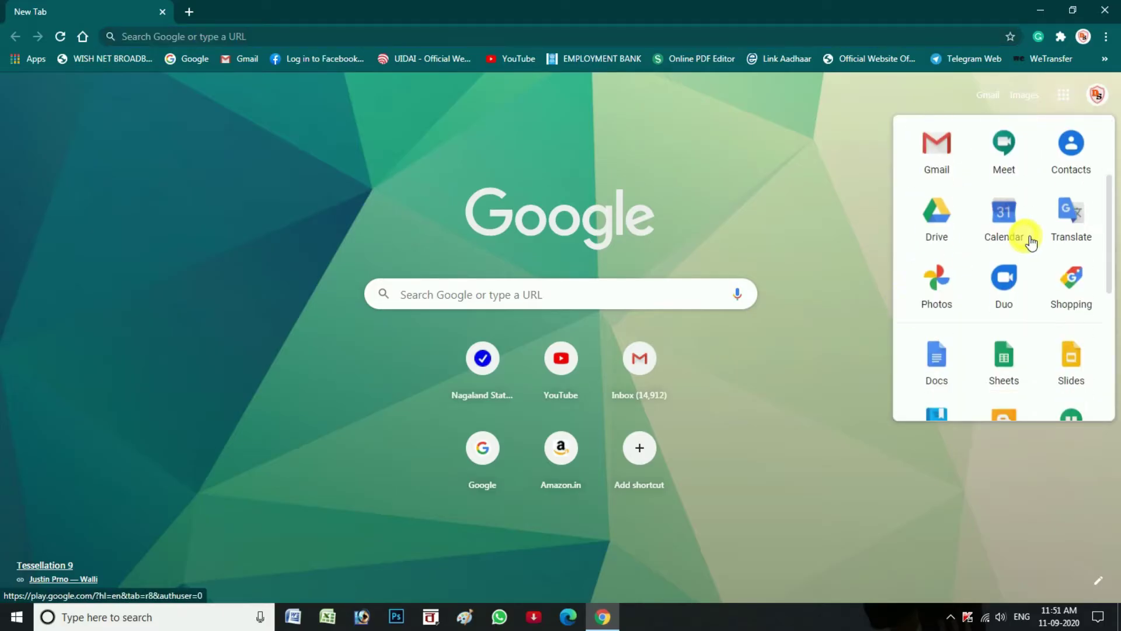
{"action": "scroll", "coordinate": [1031, 240], "scroll_direction": "down", "scroll_amount": 2}
{"action": "scroll", "coordinate": [1031, 240], "scroll_direction": "down", "scroll_amount": 1}
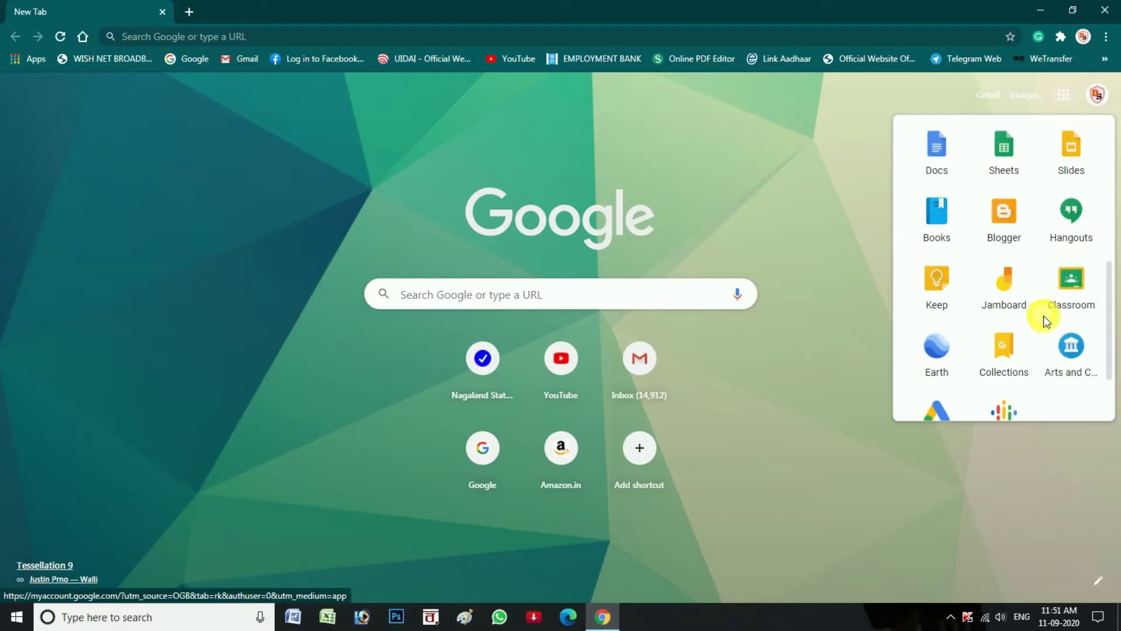
{"action": "scroll", "coordinate": [1042, 315], "scroll_direction": "down", "scroll_amount": 2}
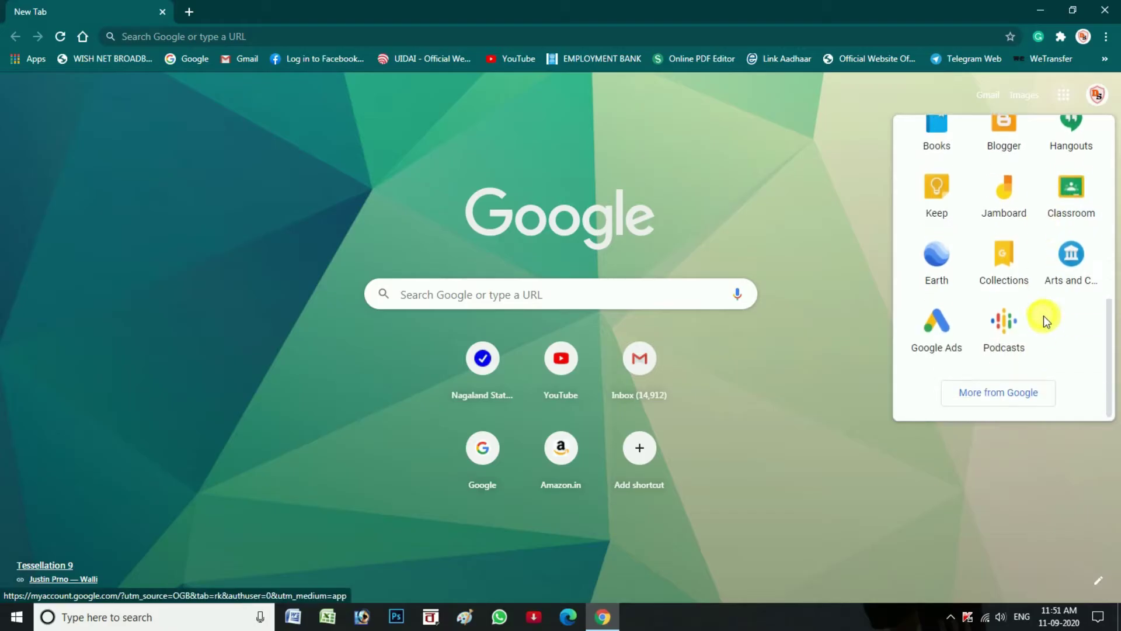
{"action": "left_click", "coordinate": [999, 395]}
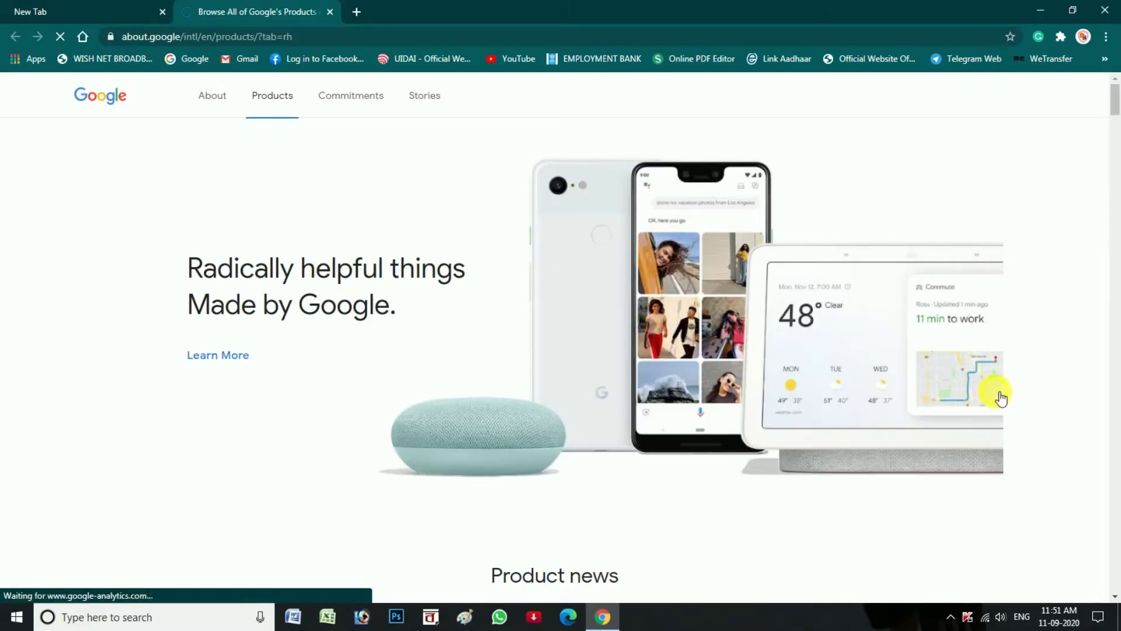
Scroll the Google products page down to the All products grid where Hangouts appears
{"action": "scroll", "coordinate": [740, 413], "scroll_direction": "down", "scroll_amount": 8}
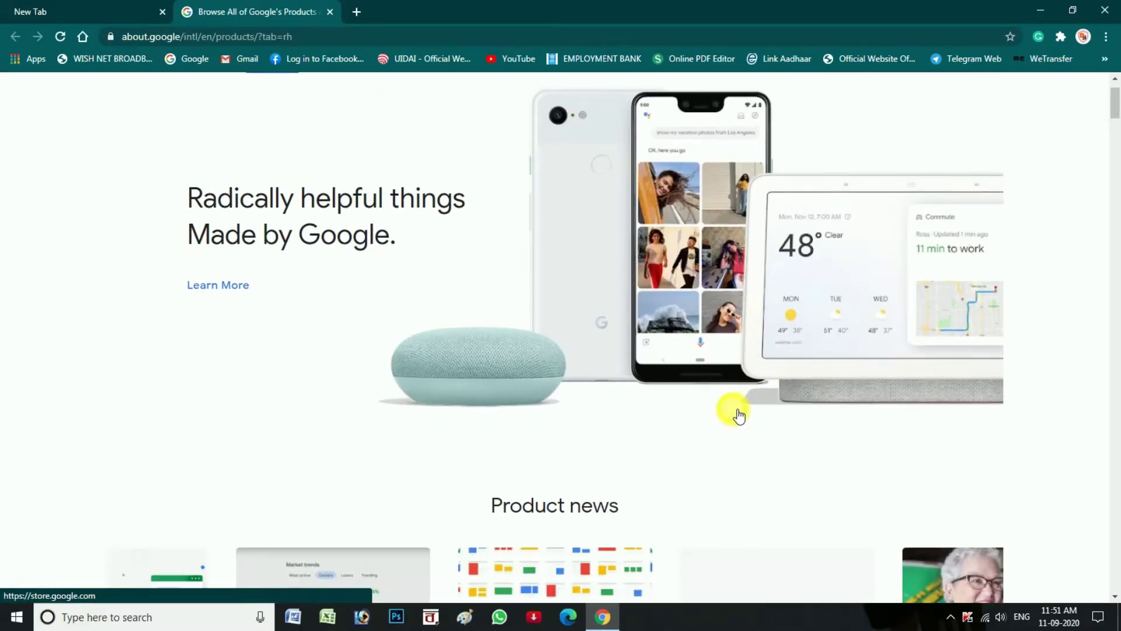
{"action": "scroll", "coordinate": [733, 413], "scroll_direction": "up", "scroll_amount": 1}
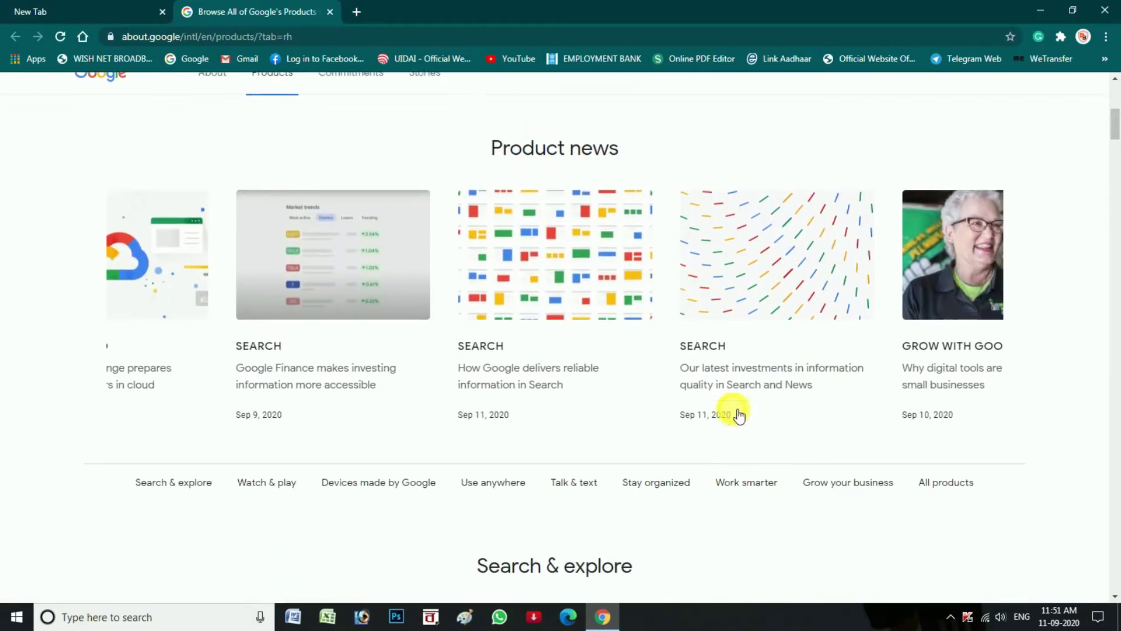
{"action": "scroll", "coordinate": [733, 413], "scroll_direction": "down", "scroll_amount": 2}
{"action": "scroll", "coordinate": [733, 414], "scroll_direction": "down", "scroll_amount": 10}
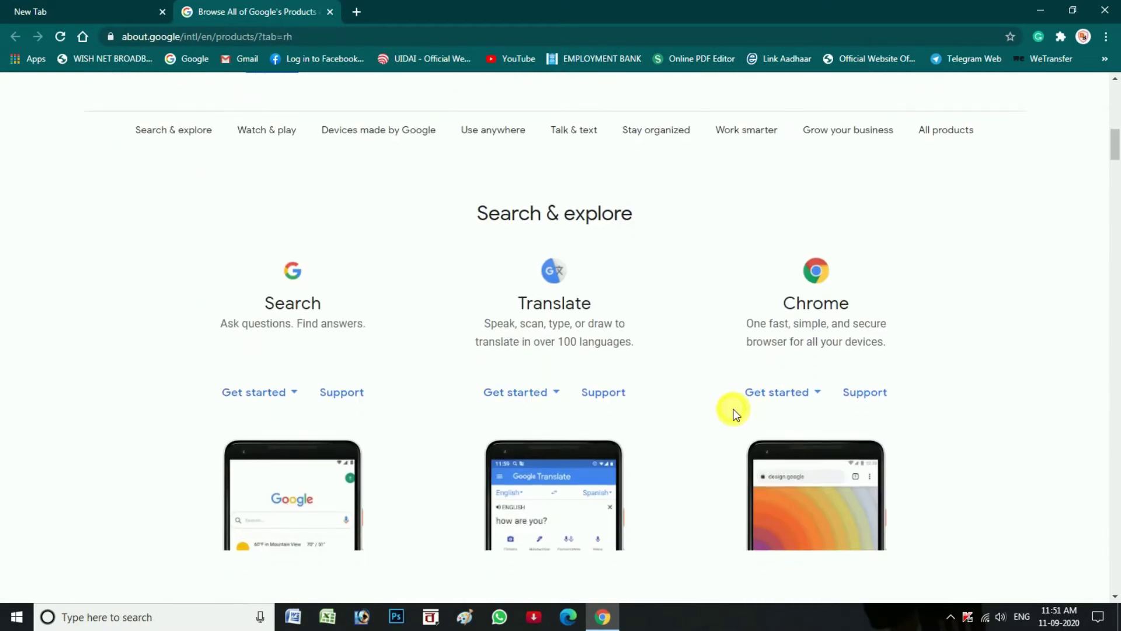
{"action": "scroll", "coordinate": [738, 414], "scroll_direction": "down", "scroll_amount": 7}
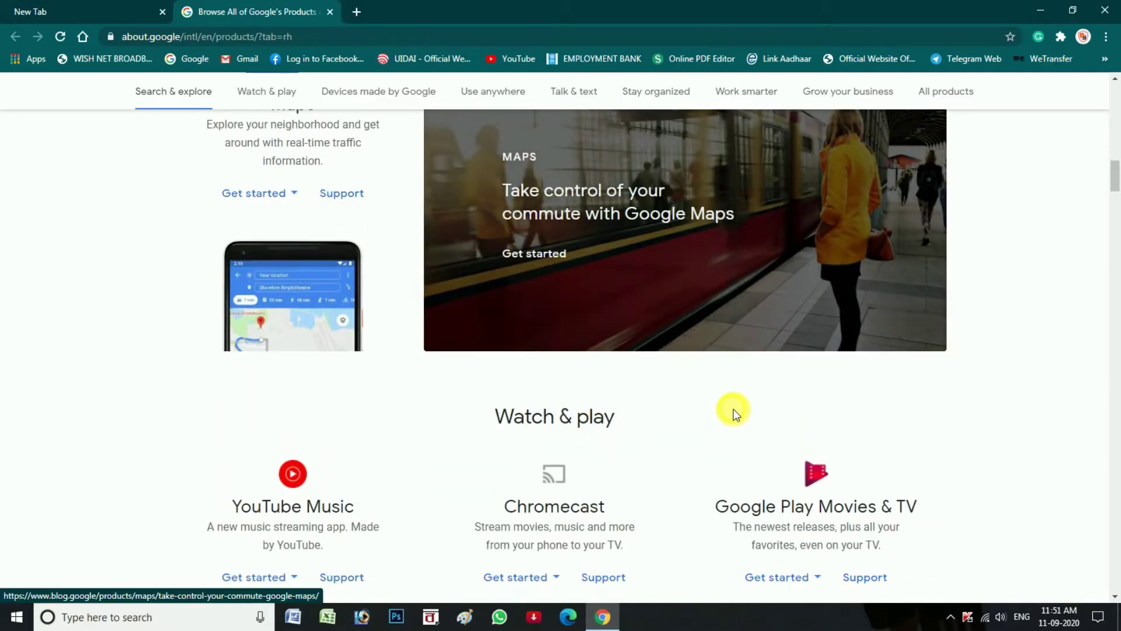
{"action": "scroll", "coordinate": [734, 413], "scroll_direction": "down", "scroll_amount": 9}
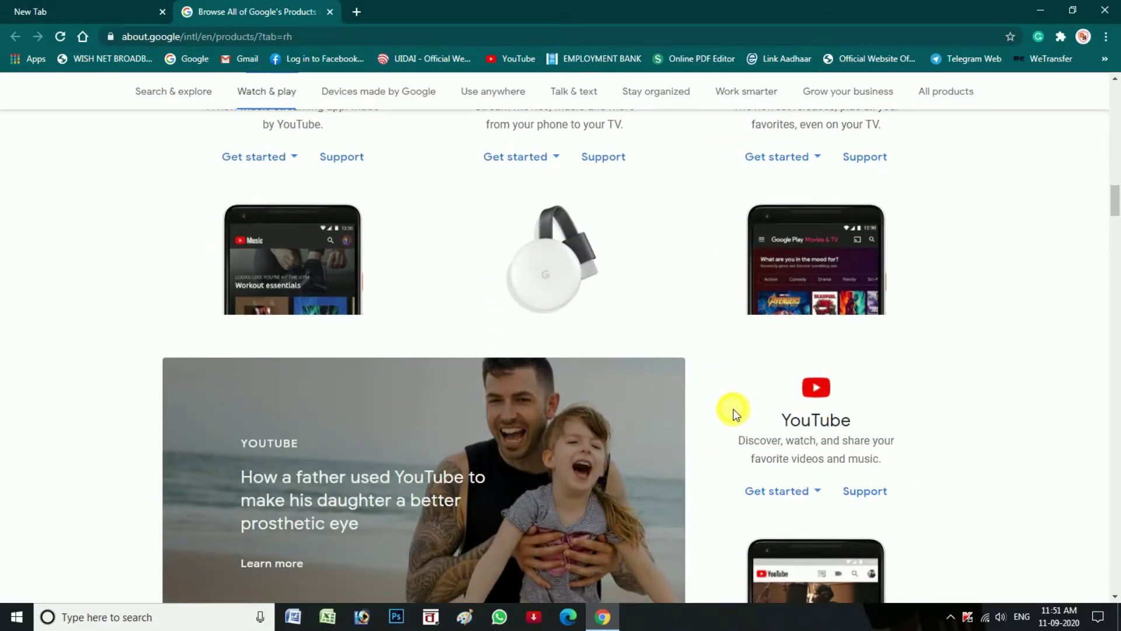
{"action": "scroll", "coordinate": [732, 413], "scroll_direction": "down", "scroll_amount": 8}
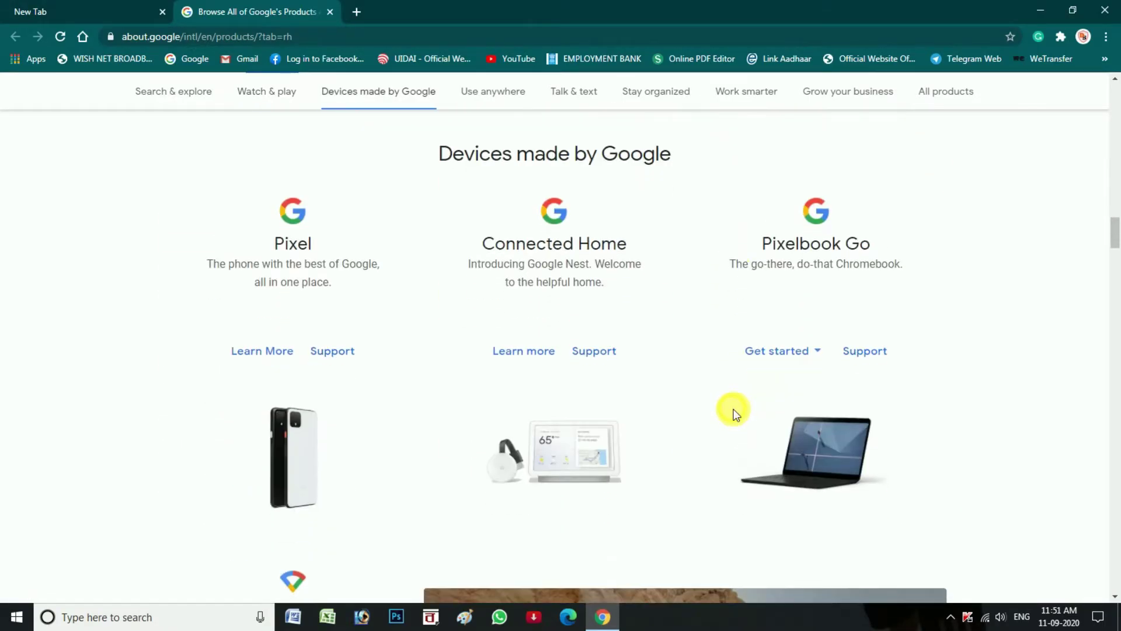
{"action": "scroll", "coordinate": [738, 456], "scroll_direction": "down", "scroll_amount": 3}
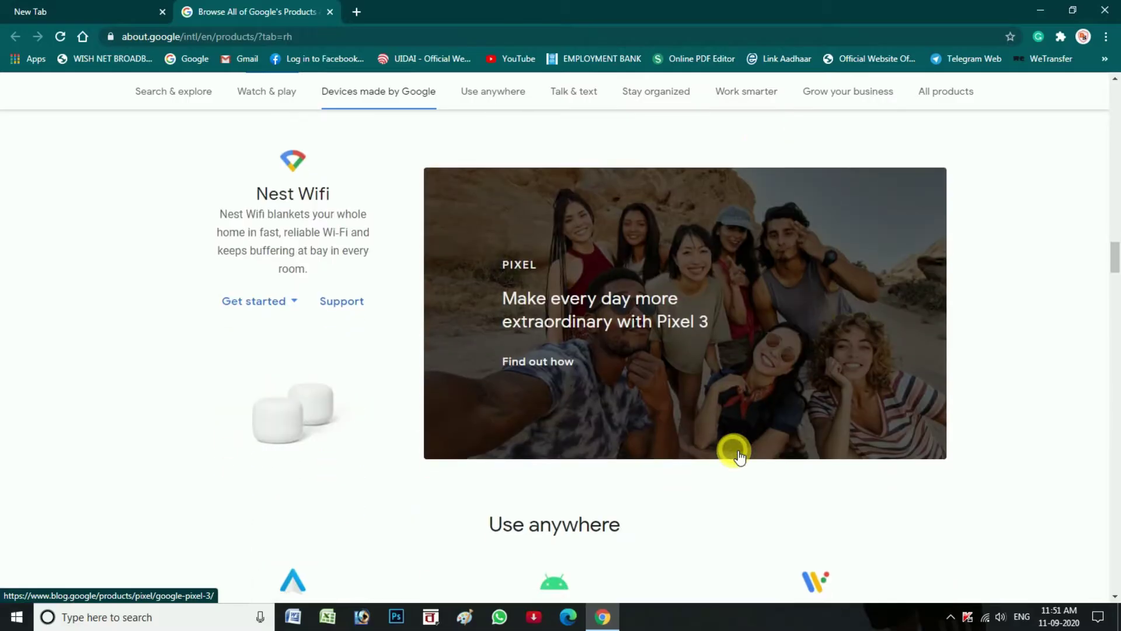
{"action": "scroll", "coordinate": [736, 454], "scroll_direction": "down", "scroll_amount": 5}
{"action": "scroll", "coordinate": [735, 455], "scroll_direction": "down", "scroll_amount": 11}
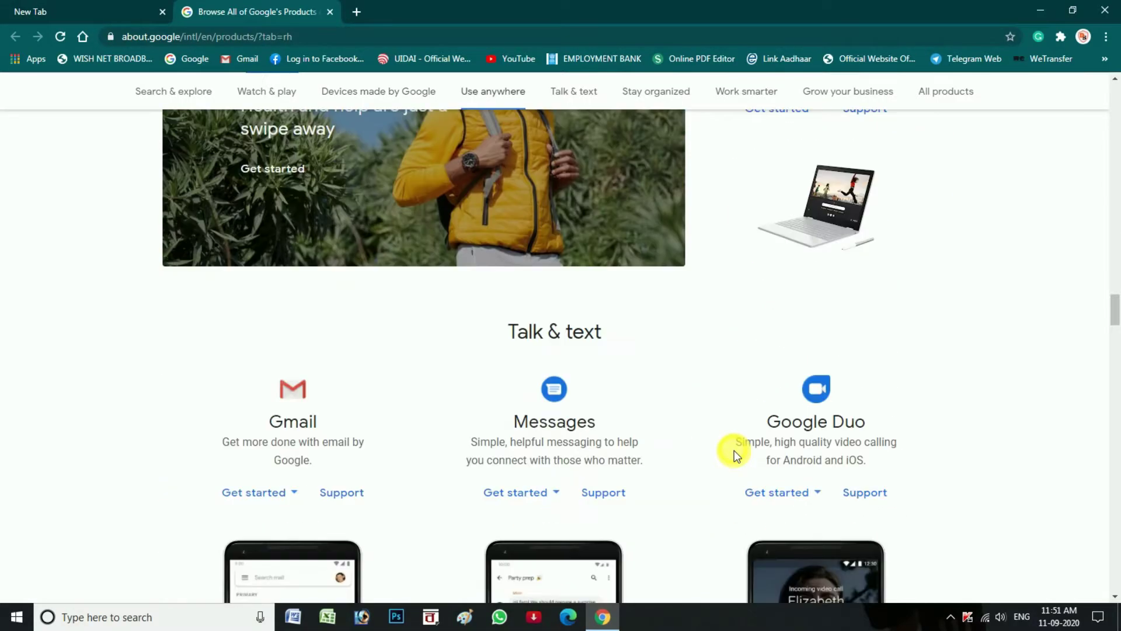
{"action": "scroll", "coordinate": [734, 450], "scroll_direction": "down", "scroll_amount": 12}
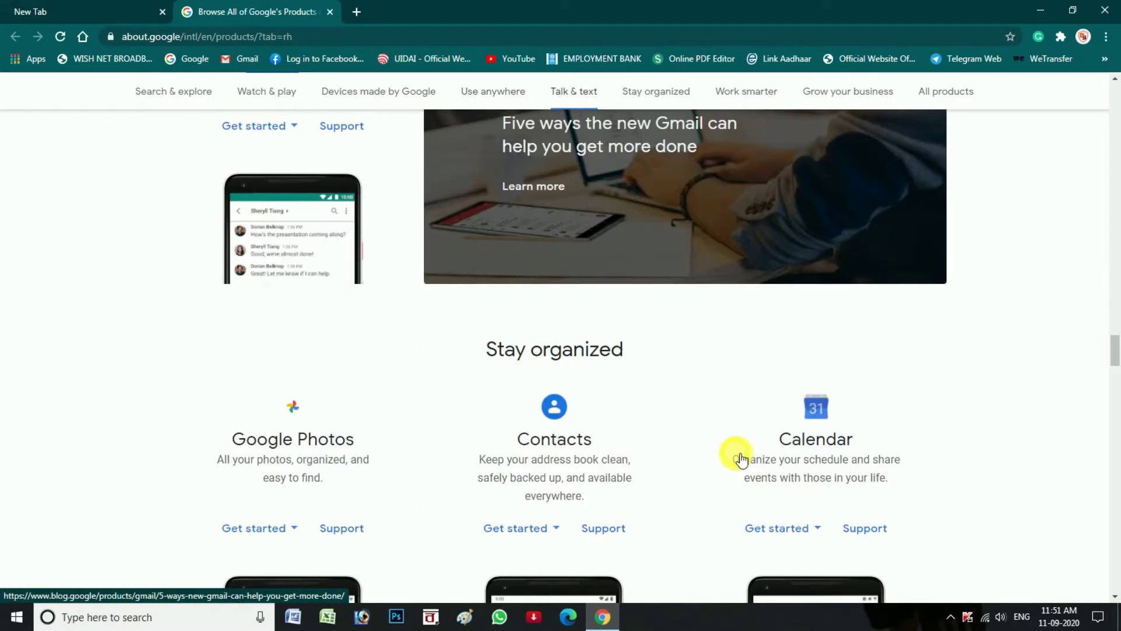
{"action": "scroll", "coordinate": [735, 453], "scroll_direction": "down", "scroll_amount": 11}
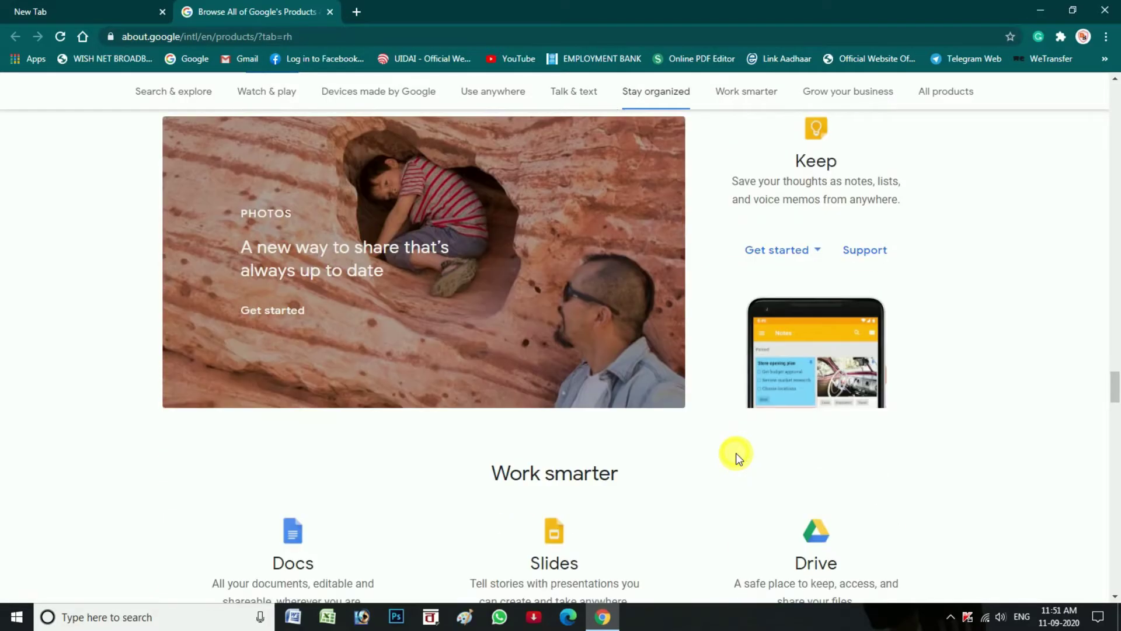
{"action": "scroll", "coordinate": [735, 453], "scroll_direction": "down", "scroll_amount": 15}
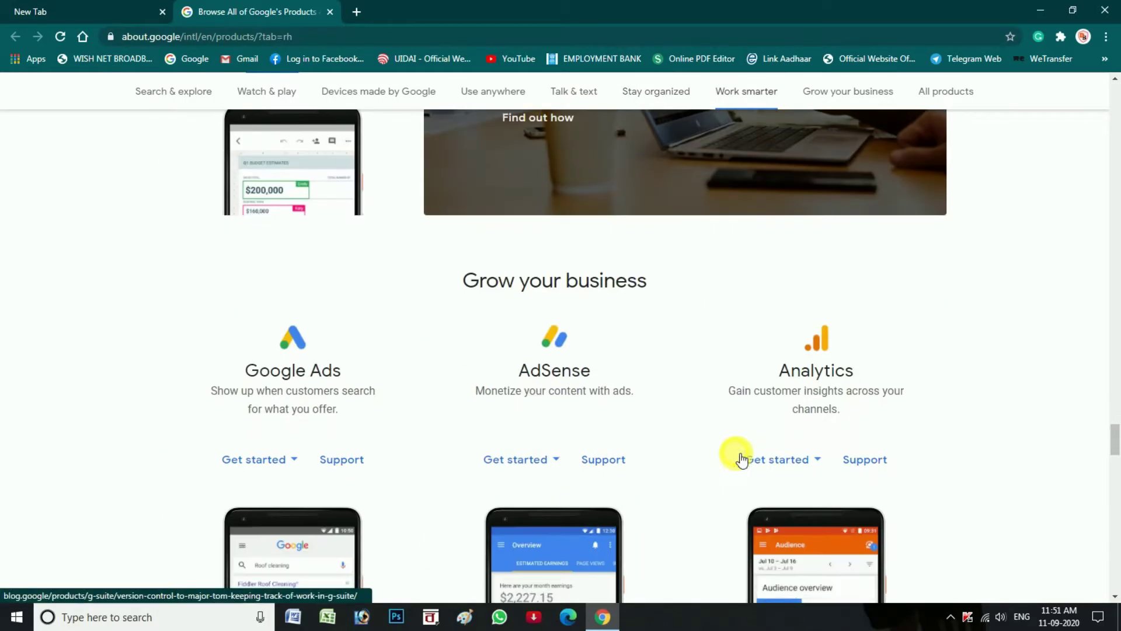
{"action": "scroll", "coordinate": [739, 458], "scroll_direction": "down", "scroll_amount": 5}
{"action": "scroll", "coordinate": [736, 453], "scroll_direction": "down", "scroll_amount": 8}
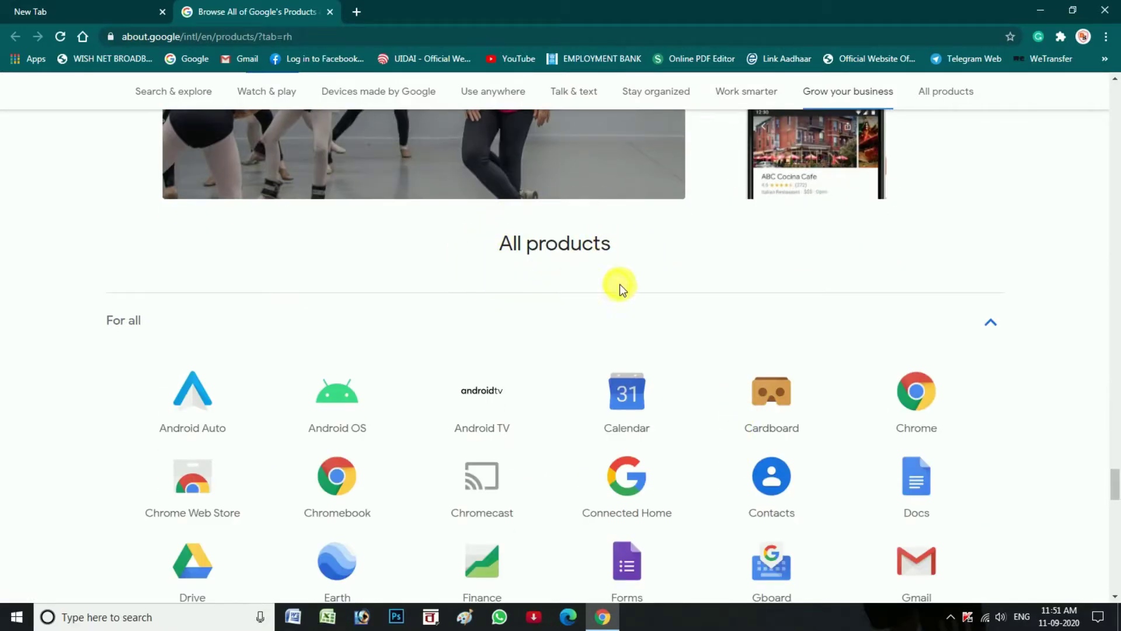
{"action": "scroll", "coordinate": [583, 322], "scroll_direction": "down", "scroll_amount": 2}
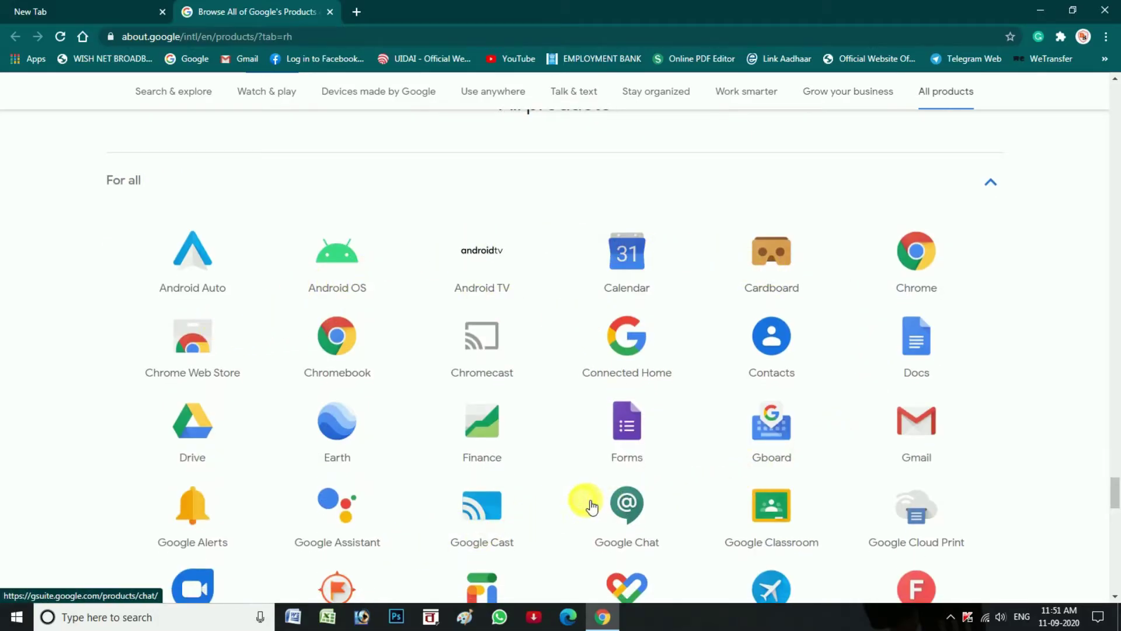
{"action": "scroll", "coordinate": [585, 502], "scroll_direction": "down", "scroll_amount": 1}
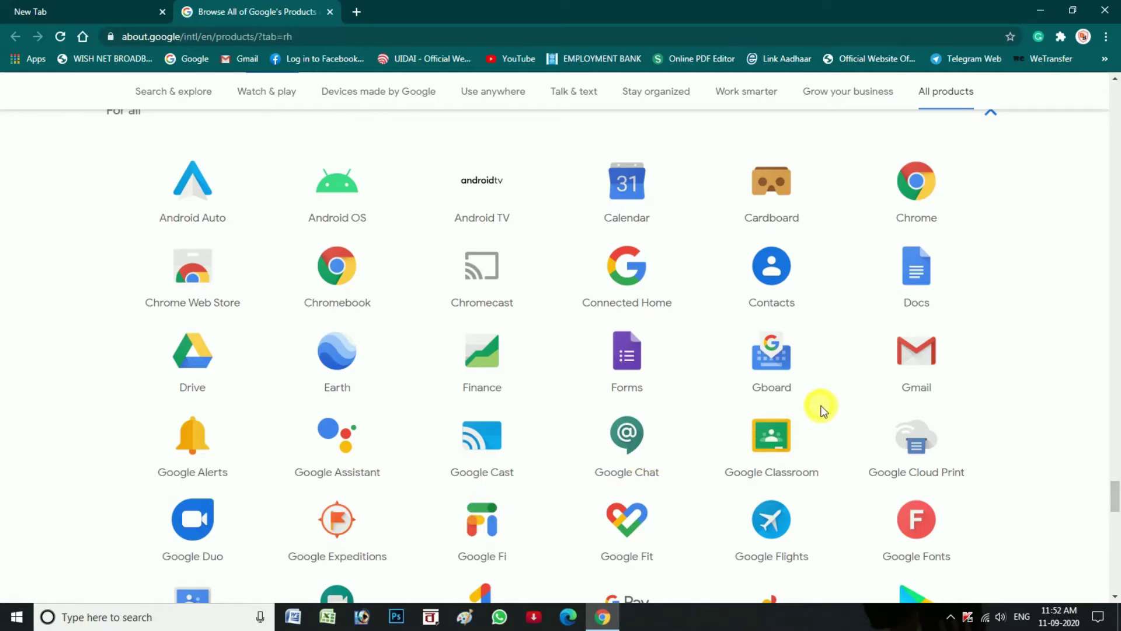
{"action": "scroll", "coordinate": [822, 408], "scroll_direction": "down", "scroll_amount": 1}
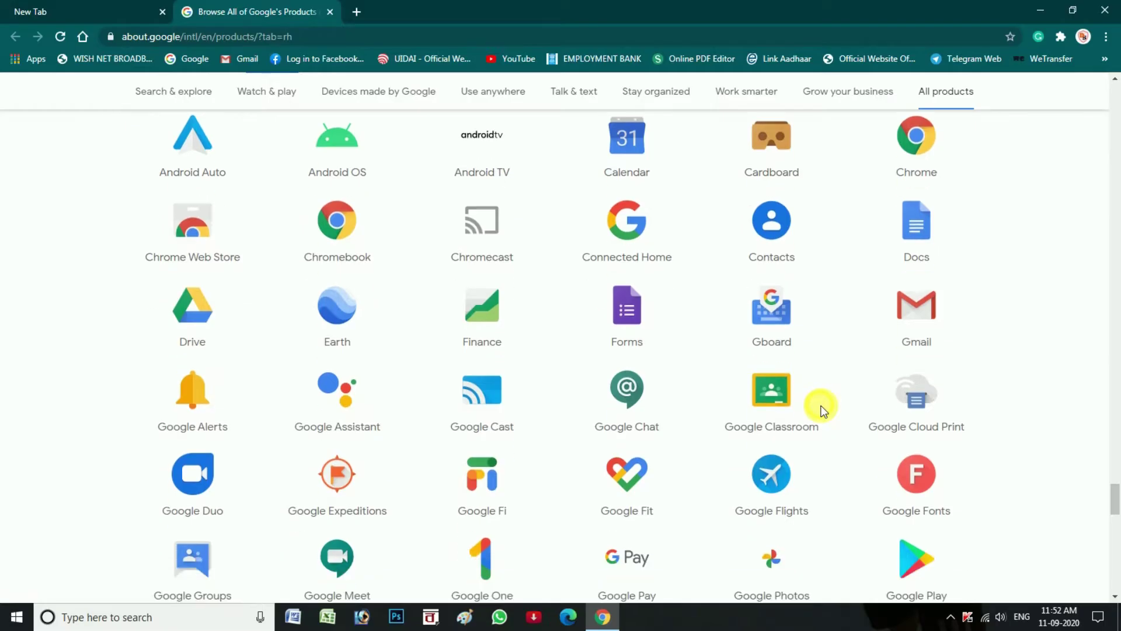
{"action": "scroll", "coordinate": [825, 410], "scroll_direction": "down", "scroll_amount": 1}
{"action": "scroll", "coordinate": [826, 411], "scroll_direction": "down", "scroll_amount": 1}
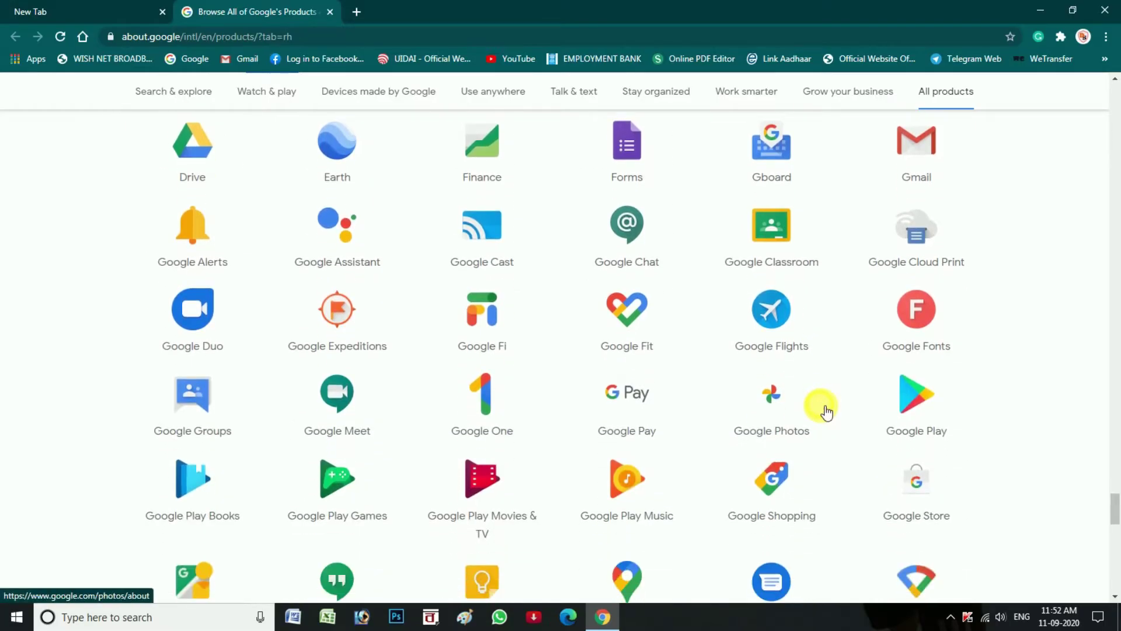
{"action": "scroll", "coordinate": [826, 412], "scroll_direction": "down", "scroll_amount": 1}
{"action": "scroll", "coordinate": [826, 412], "scroll_direction": "down", "scroll_amount": 1}
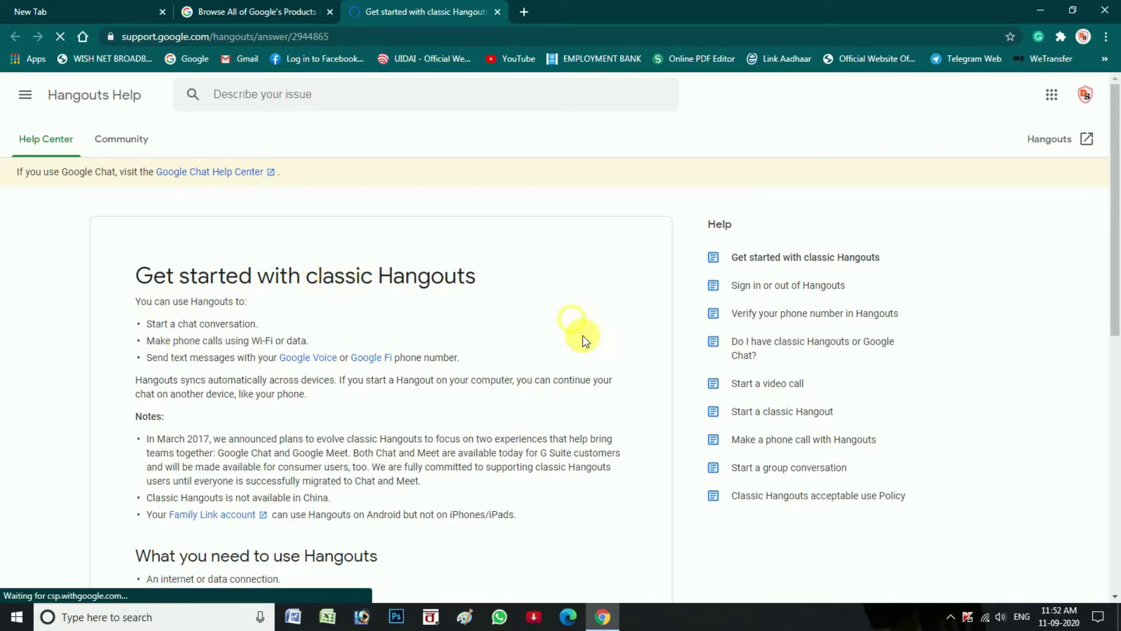
Scroll through the 'Get started with classic Hangouts' help article
{"action": "scroll", "coordinate": [598, 365], "scroll_direction": "down", "scroll_amount": 3}
{"action": "scroll", "coordinate": [598, 365], "scroll_direction": "down", "scroll_amount": 5}
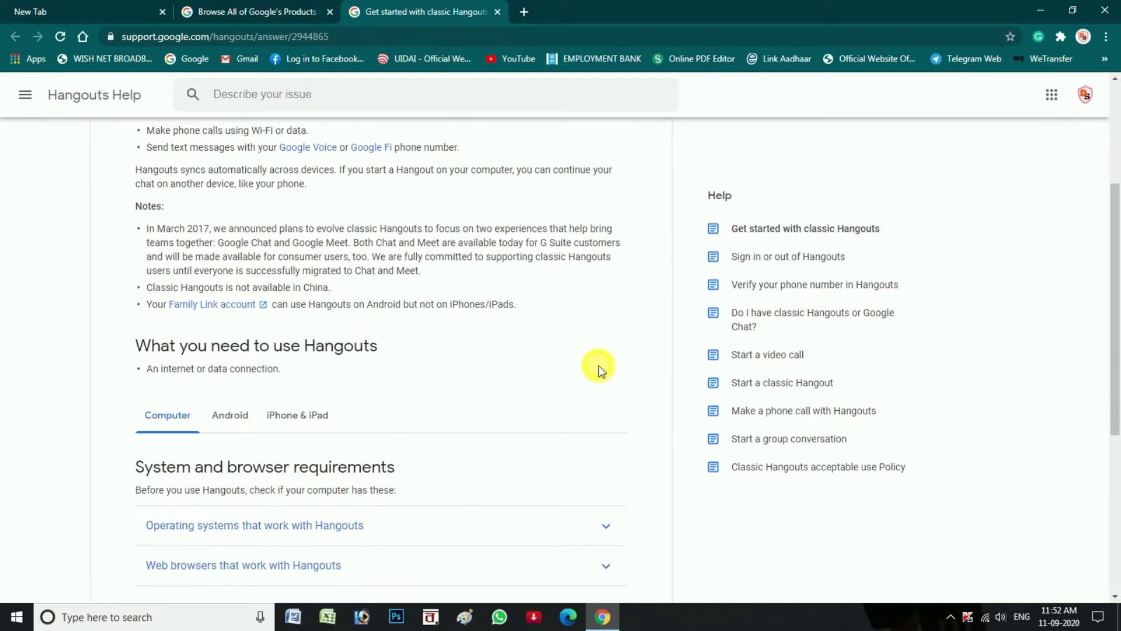
{"action": "scroll", "coordinate": [598, 368], "scroll_direction": "down", "scroll_amount": 2}
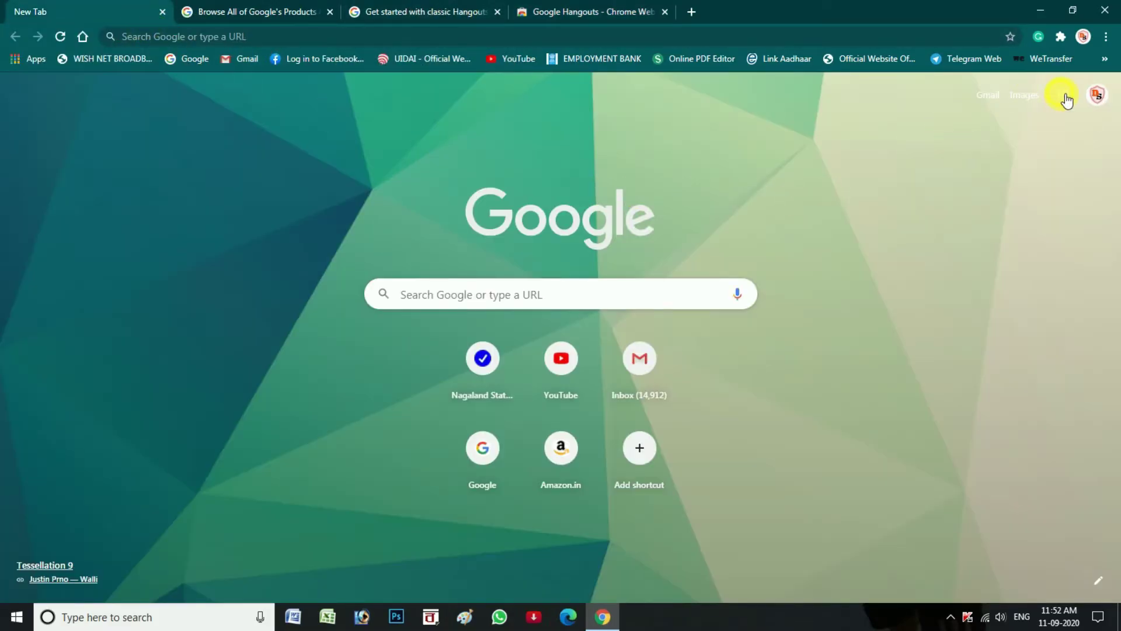
Launch Hangouts from the Google apps panel so hangouts.google.com shows its welcome card
{"action": "left_click", "coordinate": [1064, 96]}
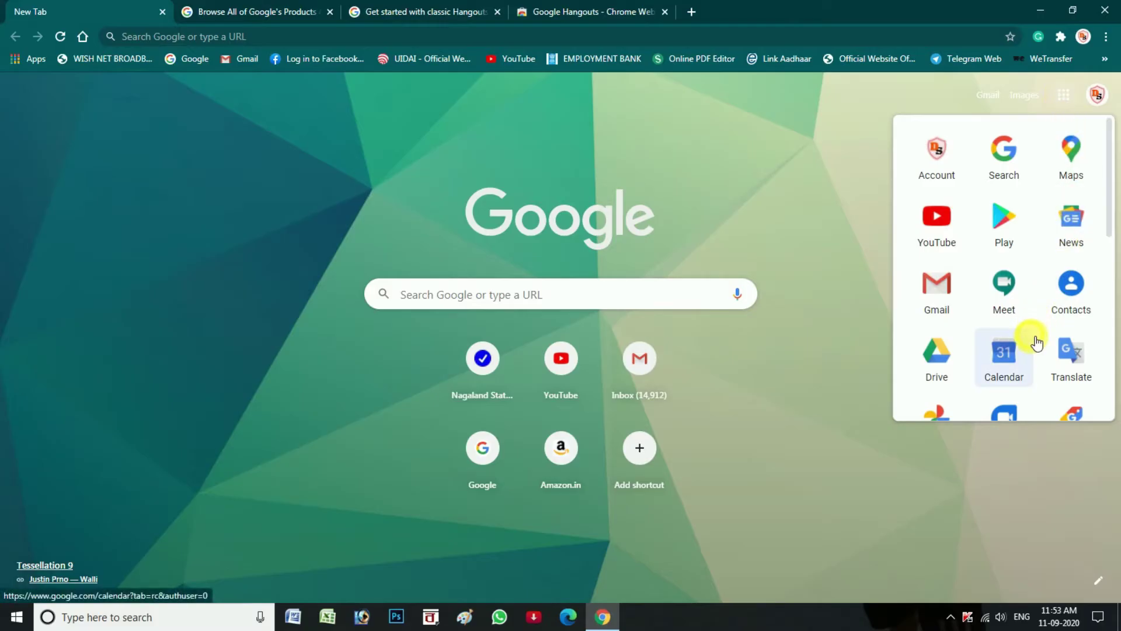
{"action": "scroll", "coordinate": [1036, 343], "scroll_direction": "down", "scroll_amount": 4}
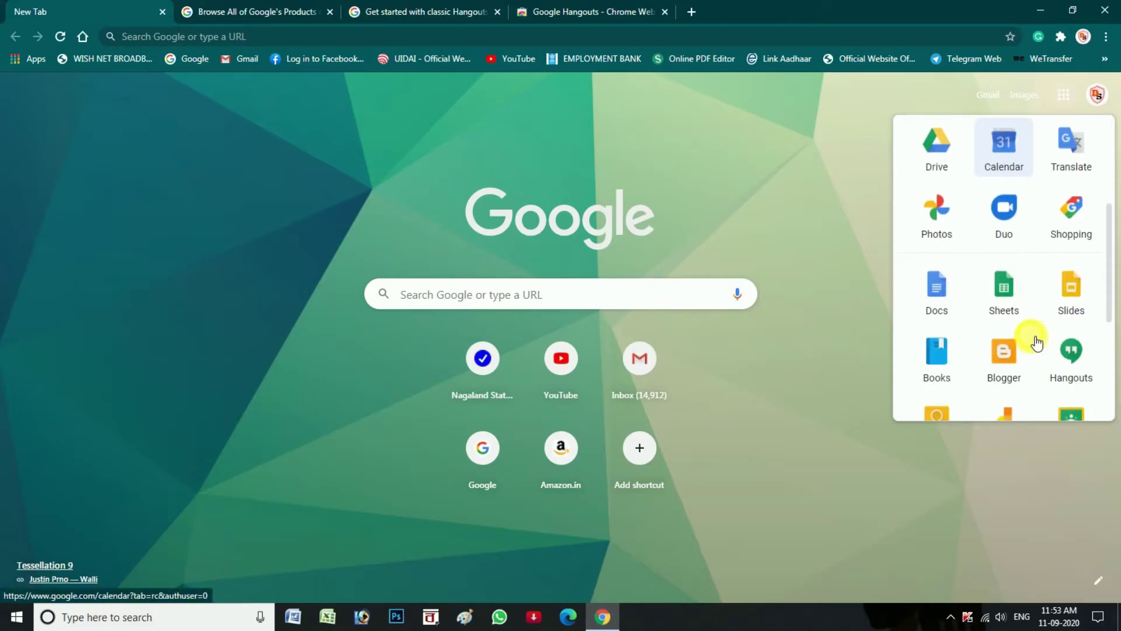
{"action": "scroll", "coordinate": [1036, 344], "scroll_direction": "down", "scroll_amount": 2}
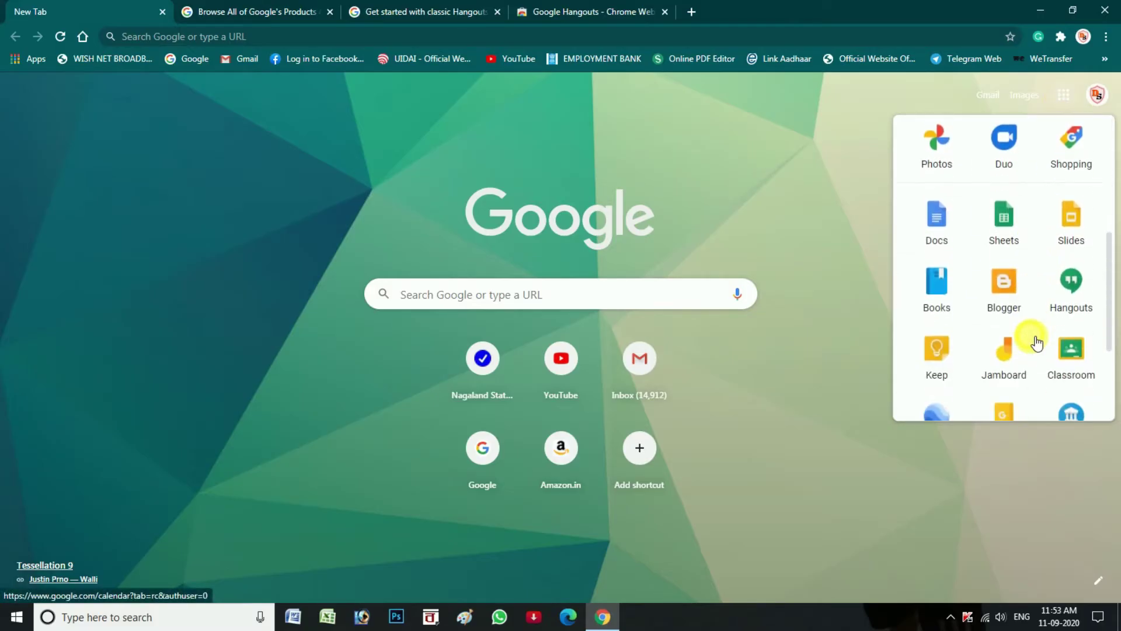
{"action": "left_click", "coordinate": [1076, 283]}
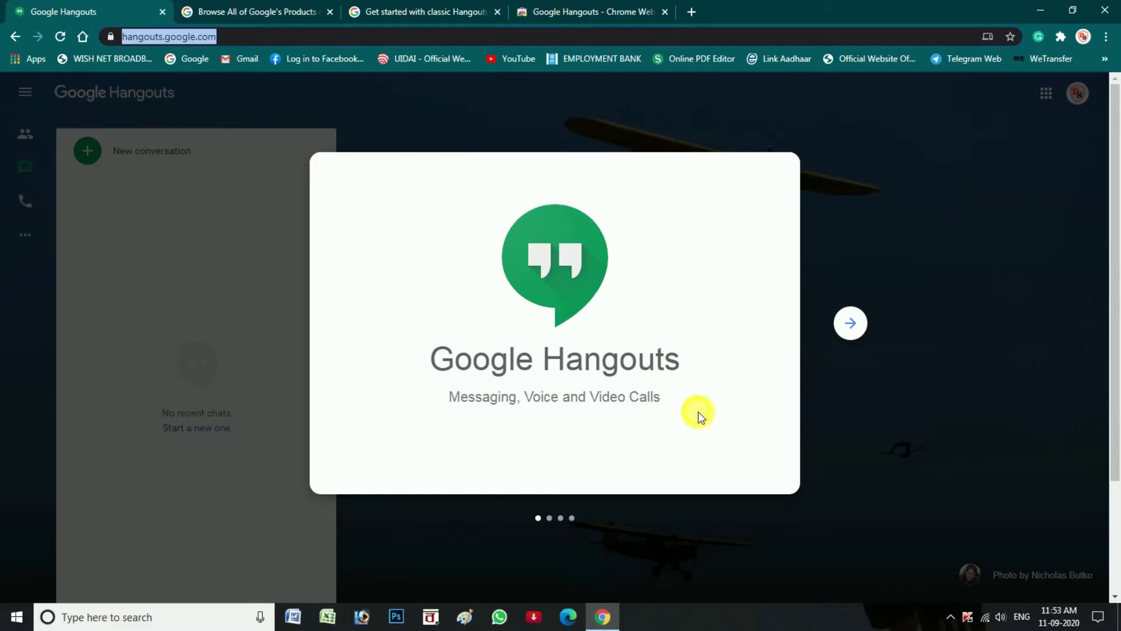
Advance through all the Hangouts introduction slides and dismiss them to reach the home screen
{"action": "left_click", "coordinate": [852, 324]}
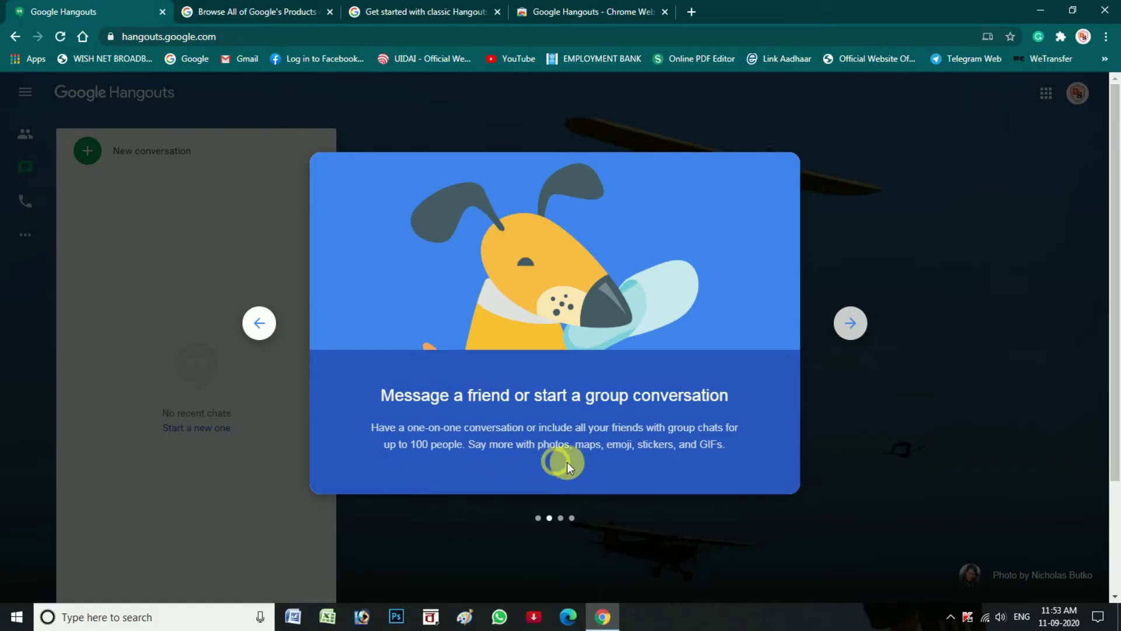
{"action": "left_click", "coordinate": [850, 324]}
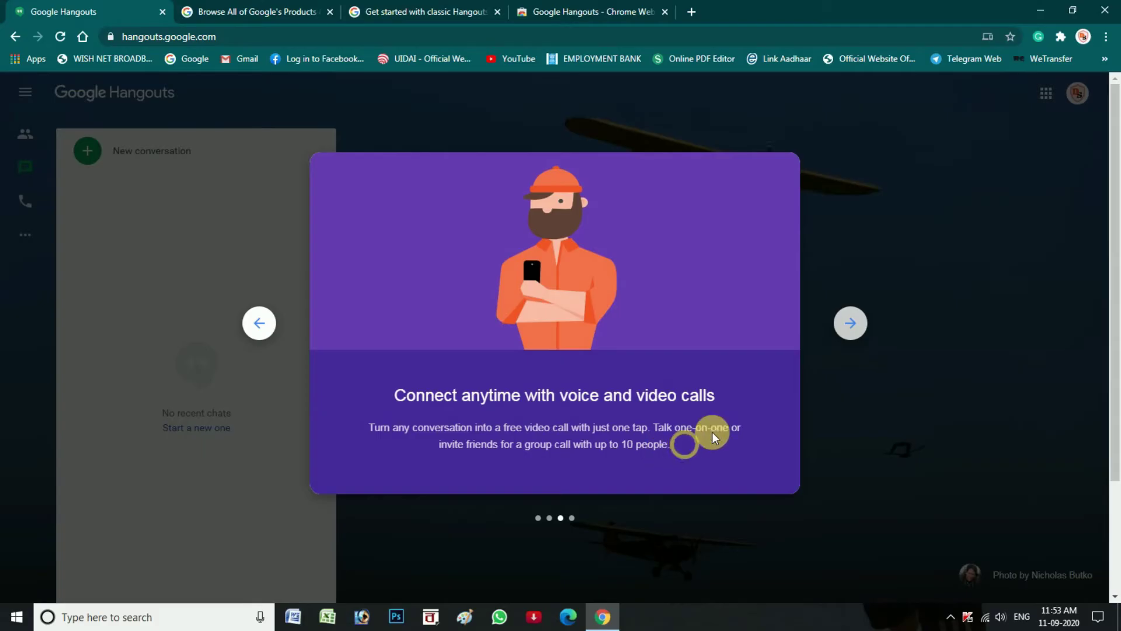
{"action": "left_click", "coordinate": [850, 325]}
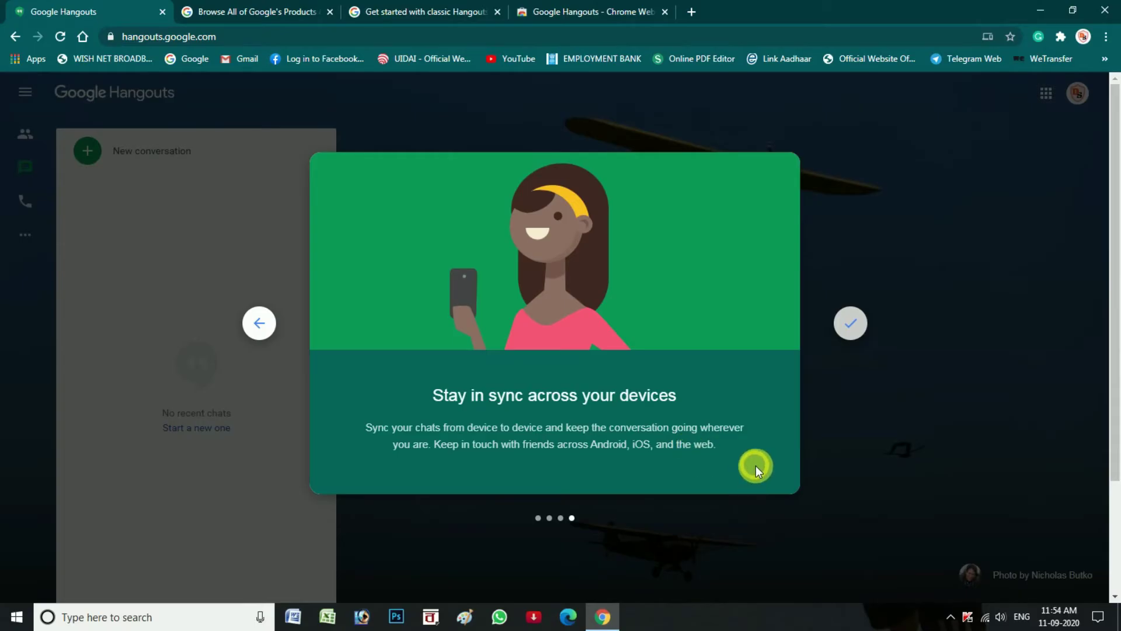
{"action": "left_click", "coordinate": [850, 324]}
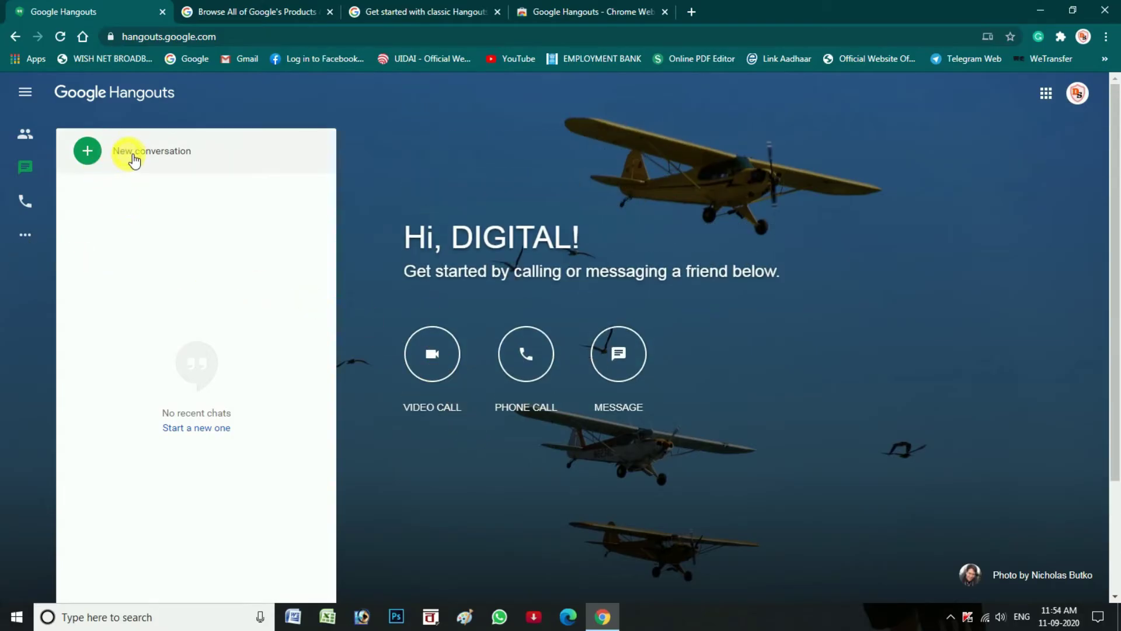
Search for the contact by name, select them, close their chat, and start a video call
{"action": "left_click", "coordinate": [91, 152]}
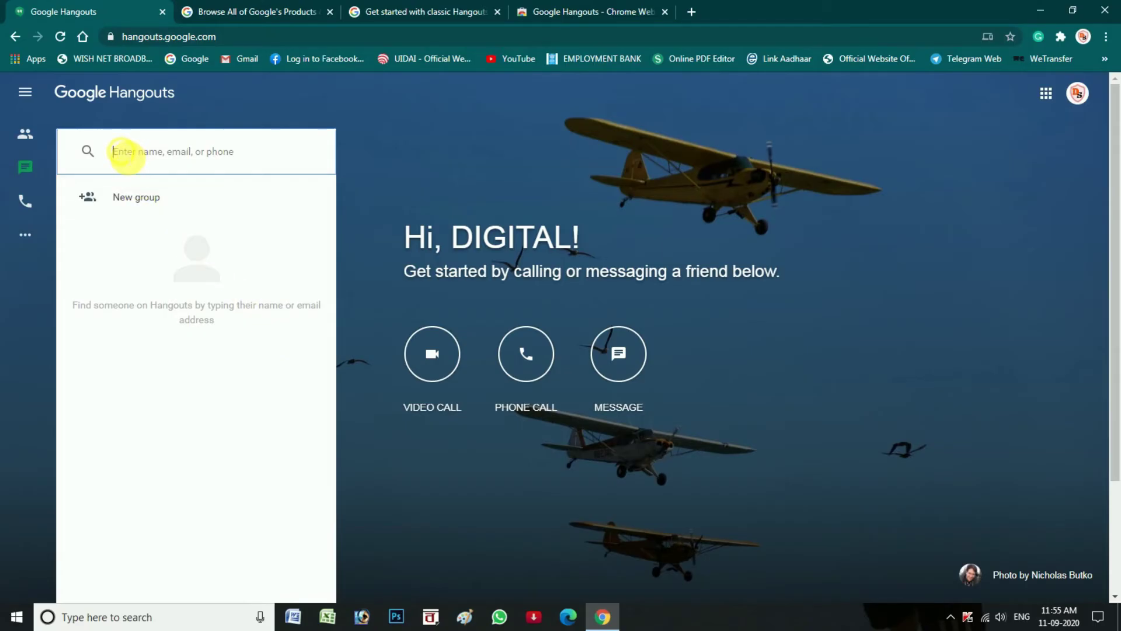
{"action": "left_click", "coordinate": [124, 154]}
{"action": "type", "text": "S"}
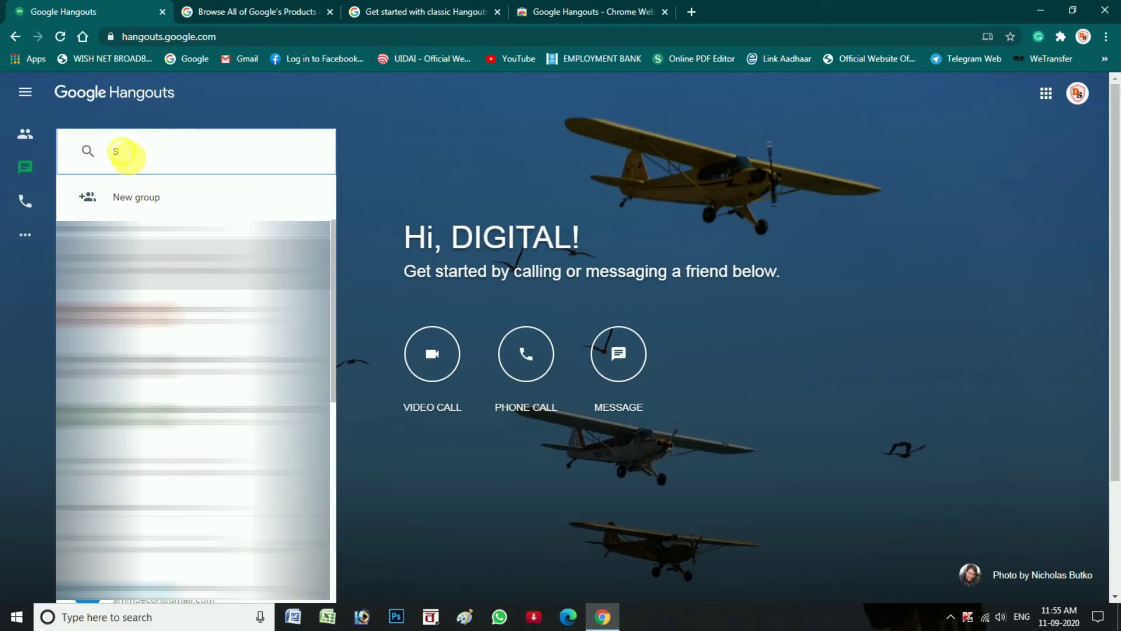
{"action": "type", "text": "our"}
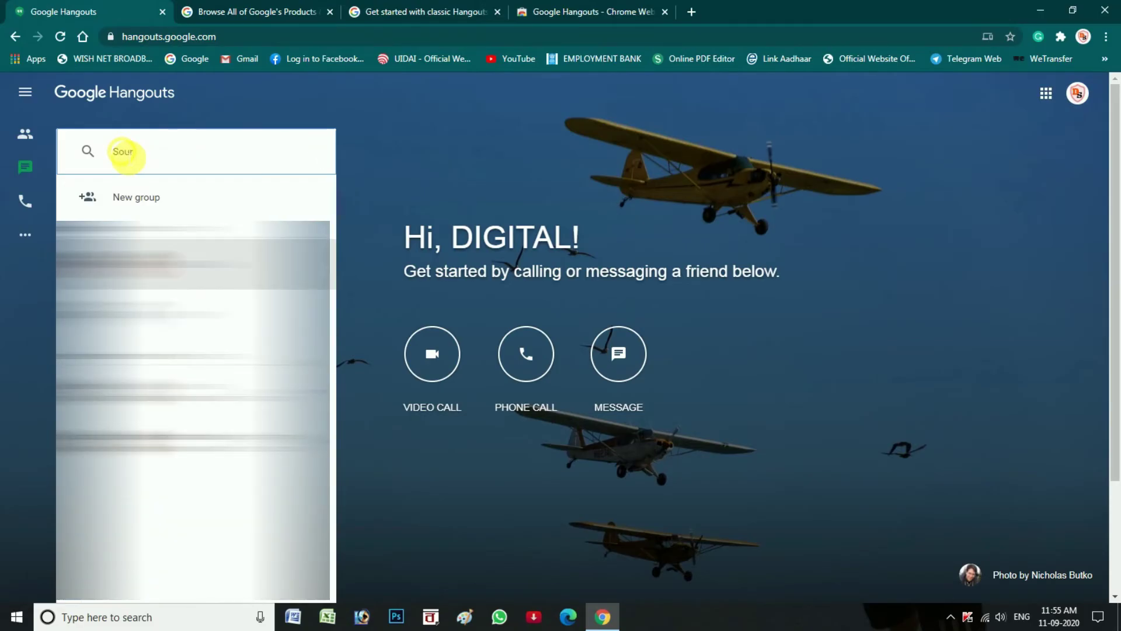
{"action": "type", "text": "a"}
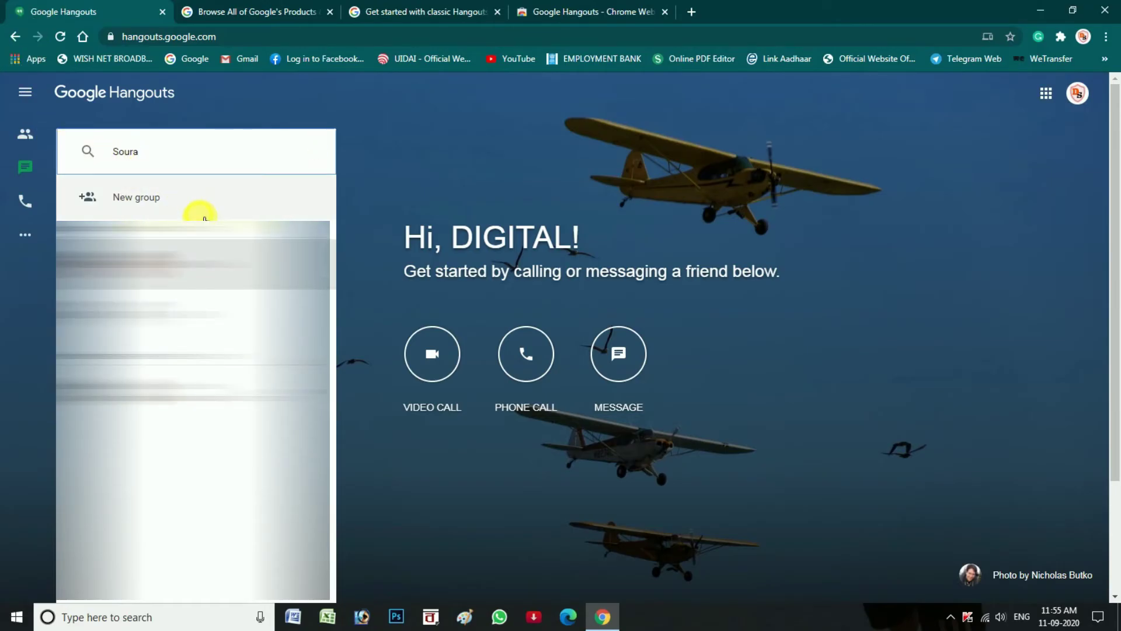
{"action": "left_click", "coordinate": [200, 387]}
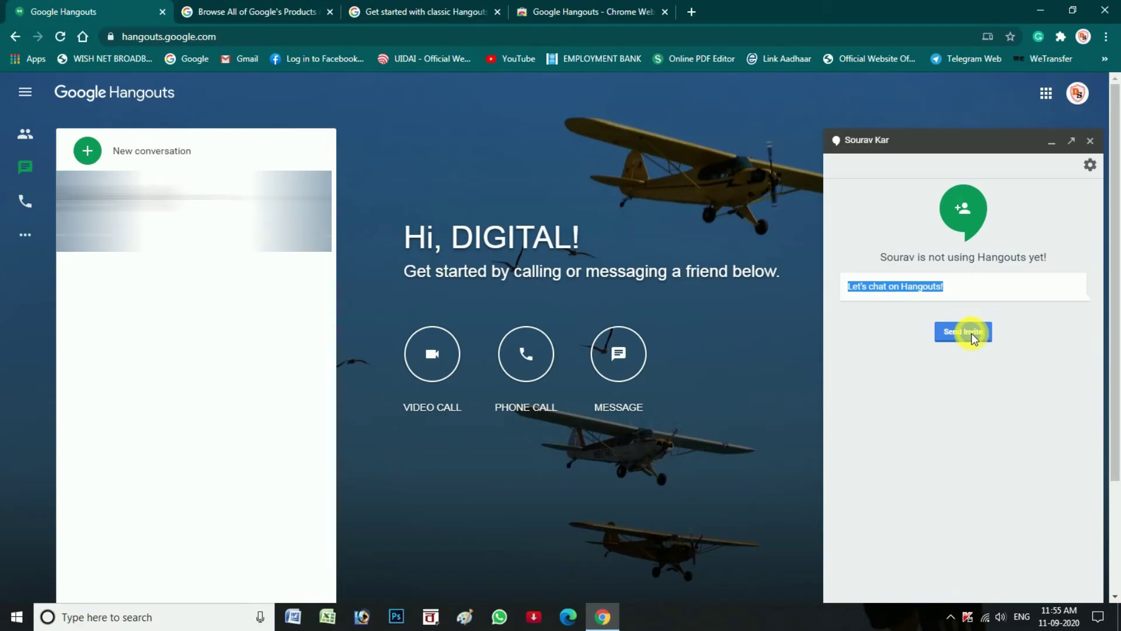
{"action": "left_click", "coordinate": [1089, 141]}
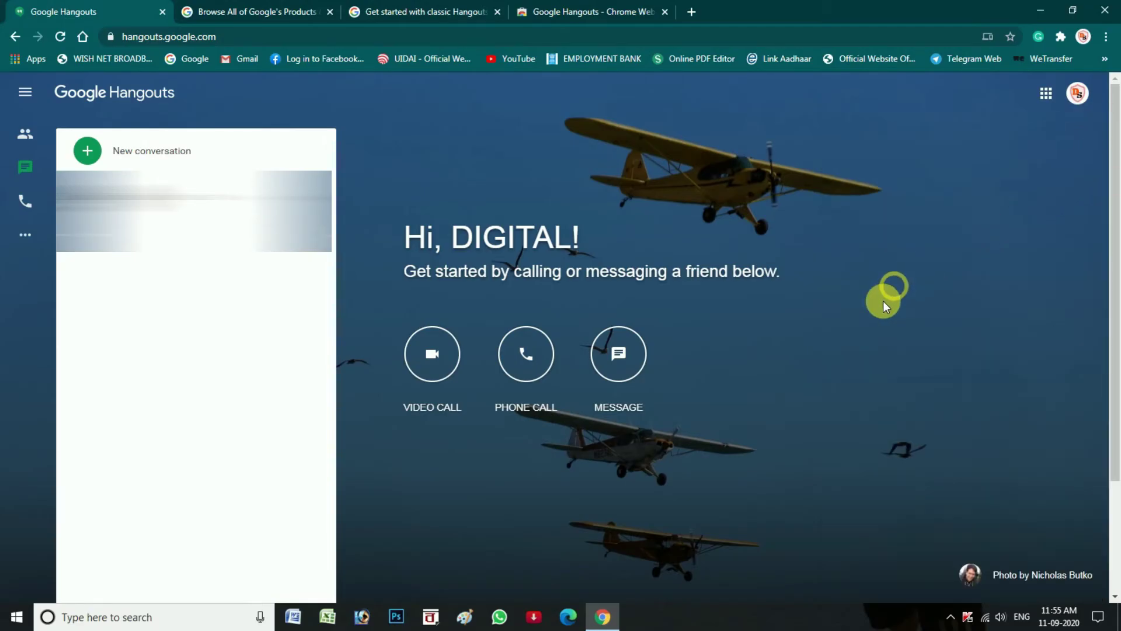
{"action": "left_click", "coordinate": [432, 353]}
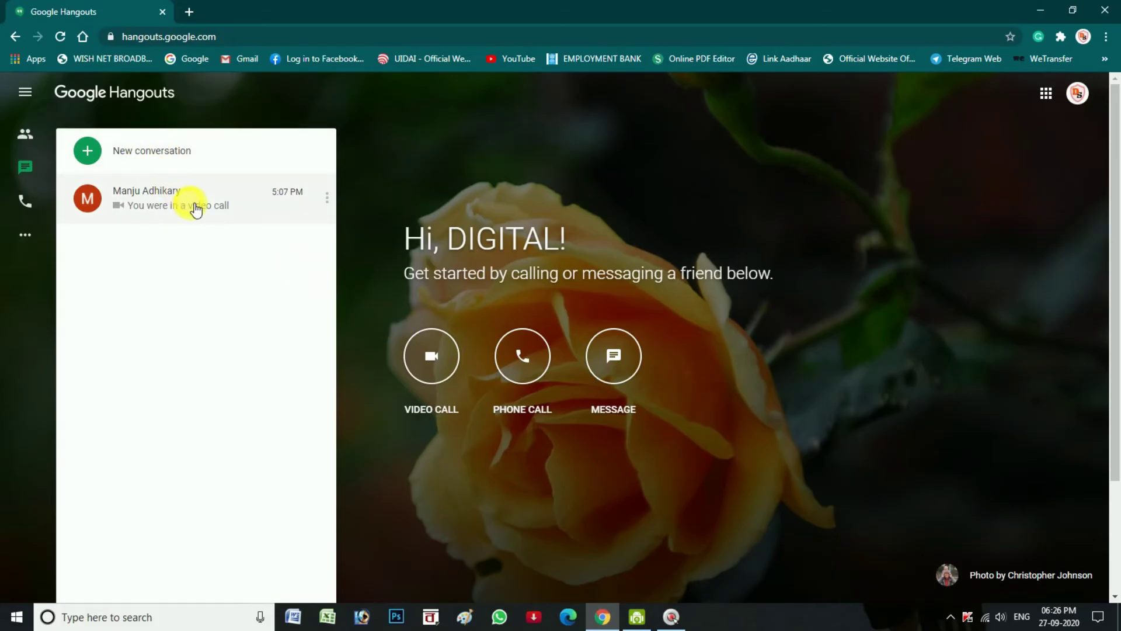
Bring up the contact's conversation pop-up and load its earlier chat history
{"action": "mouse_move", "coordinate": [196, 209]}
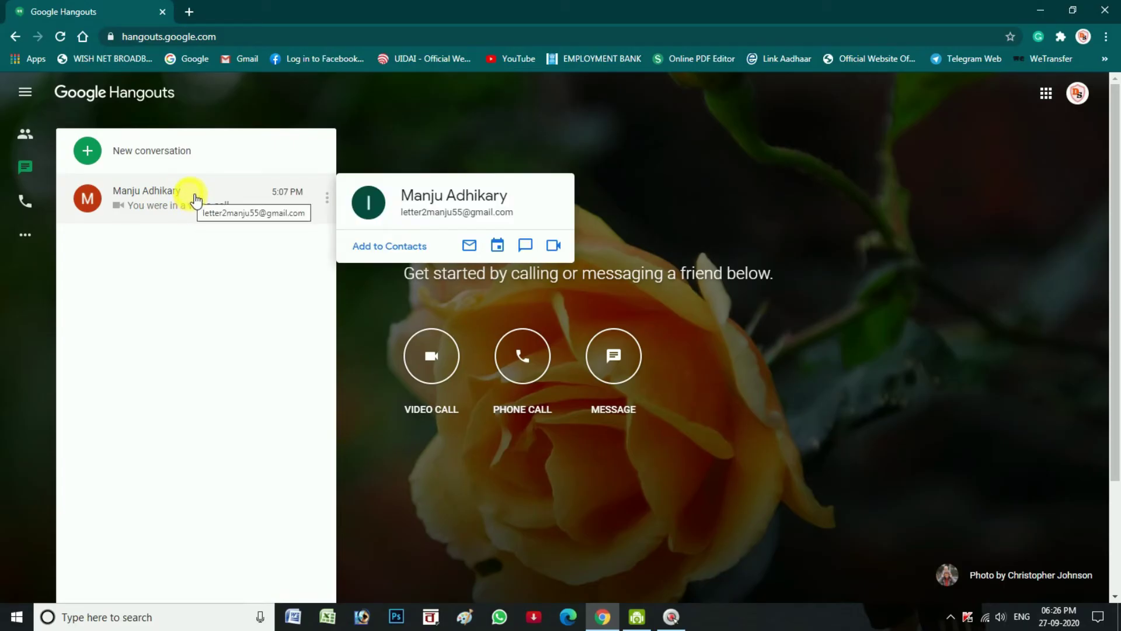
{"action": "left_click", "coordinate": [212, 202]}
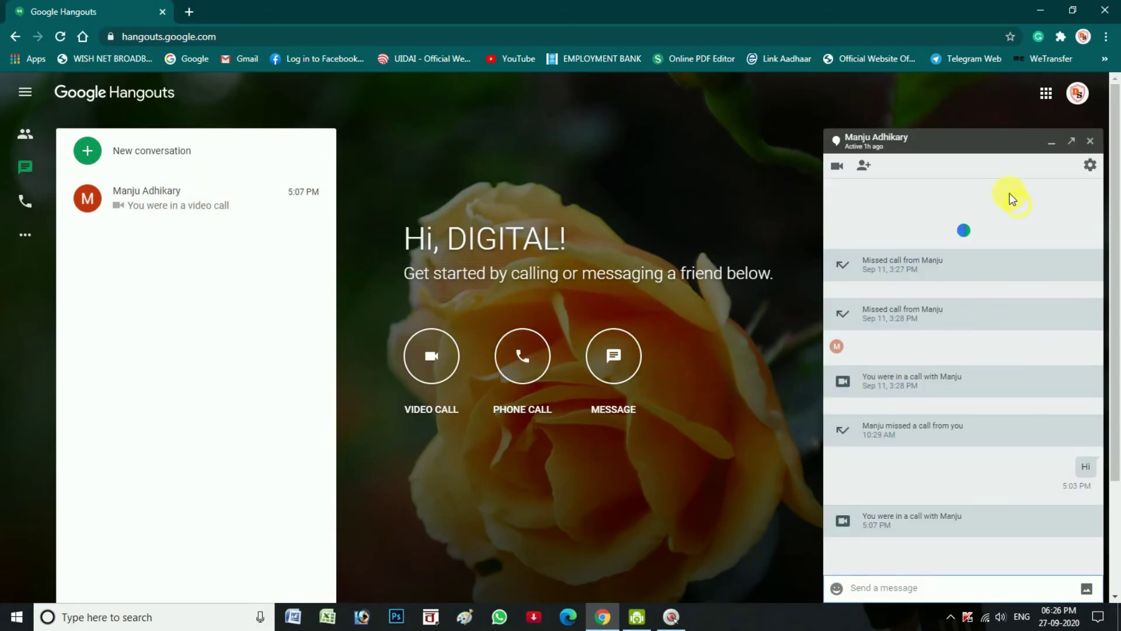
{"action": "left_click", "coordinate": [922, 268]}
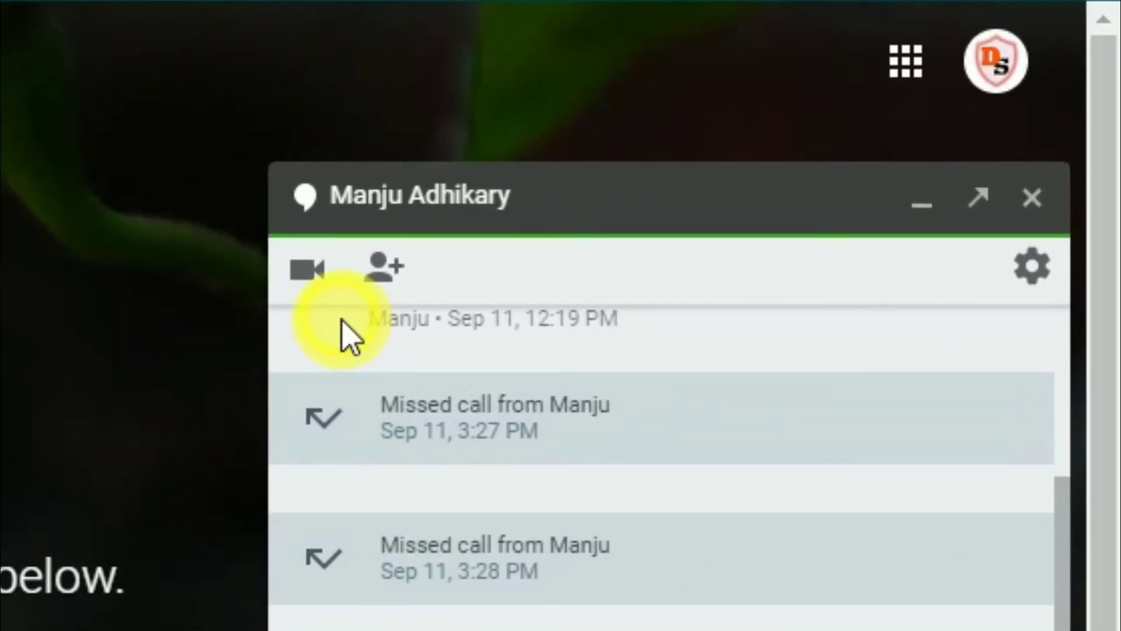
Video-call the contact from the chat pop-up, then end the call
{"action": "left_click", "coordinate": [327, 276]}
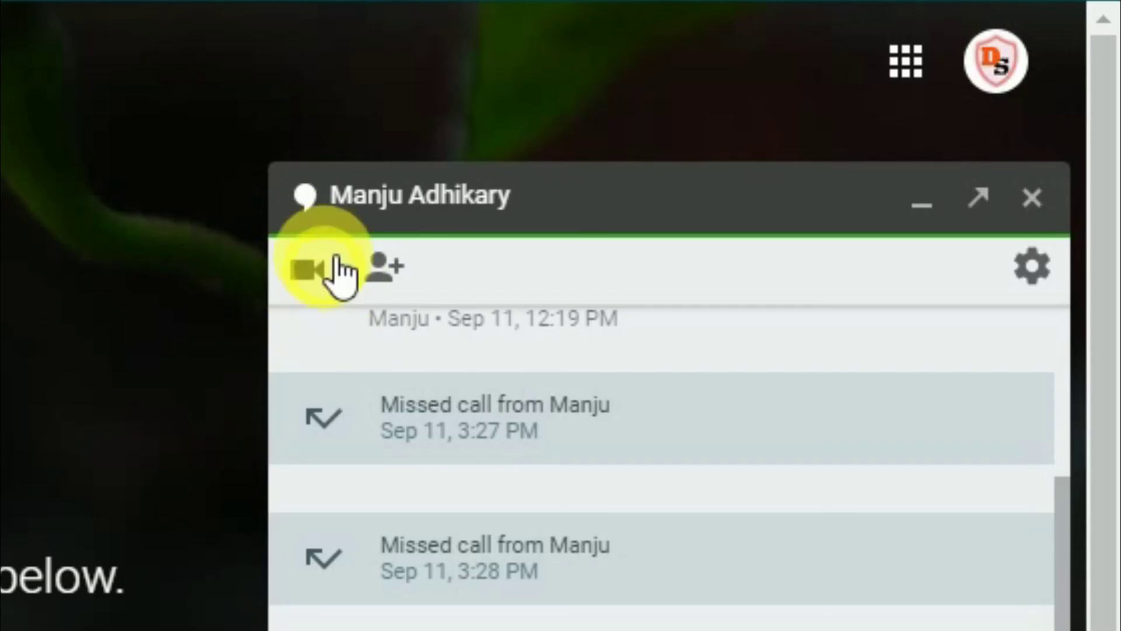
{"action": "left_click", "coordinate": [279, 318]}
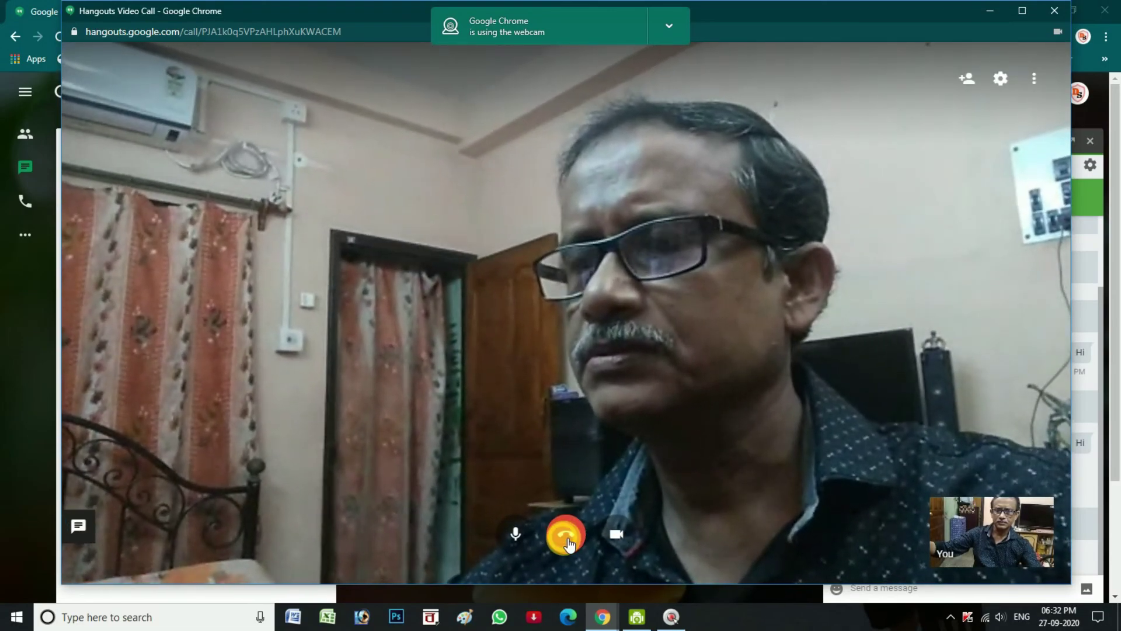
{"action": "left_click", "coordinate": [569, 541]}
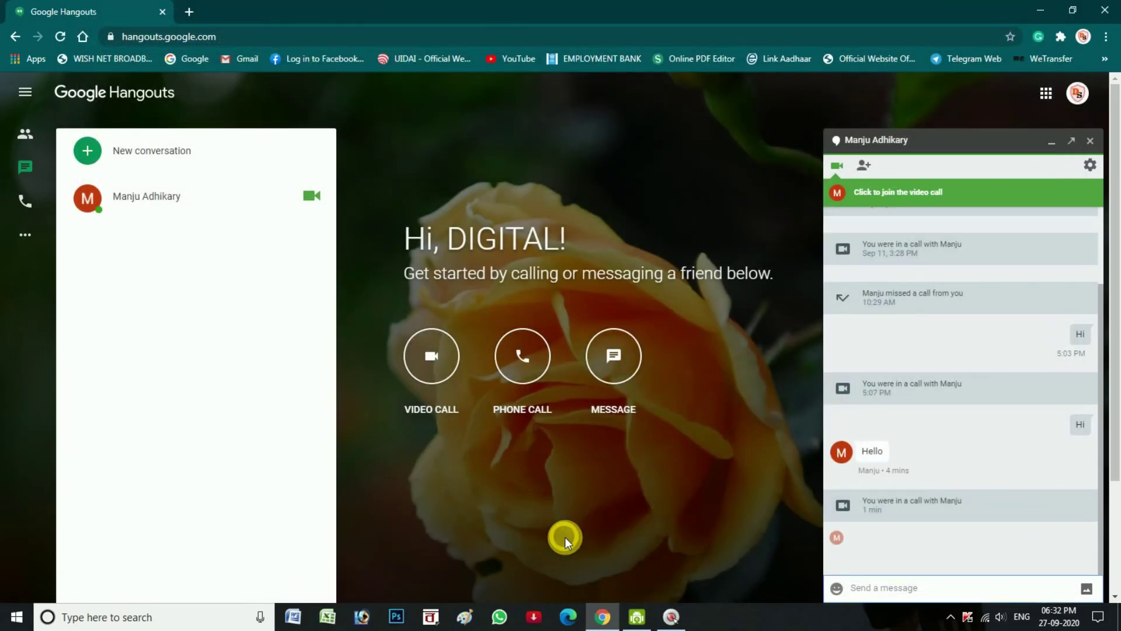